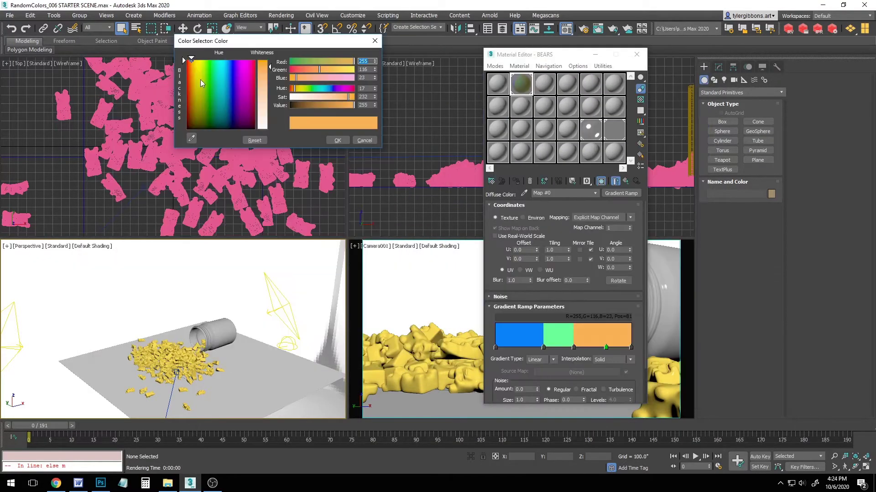
# Colour the last flag yellow, set the ramp to Mapped from RS Scalar User Data, and copy GradientLocation.
pyautogui.moveTo(201, 80); pyautogui.dragTo(196, 64)
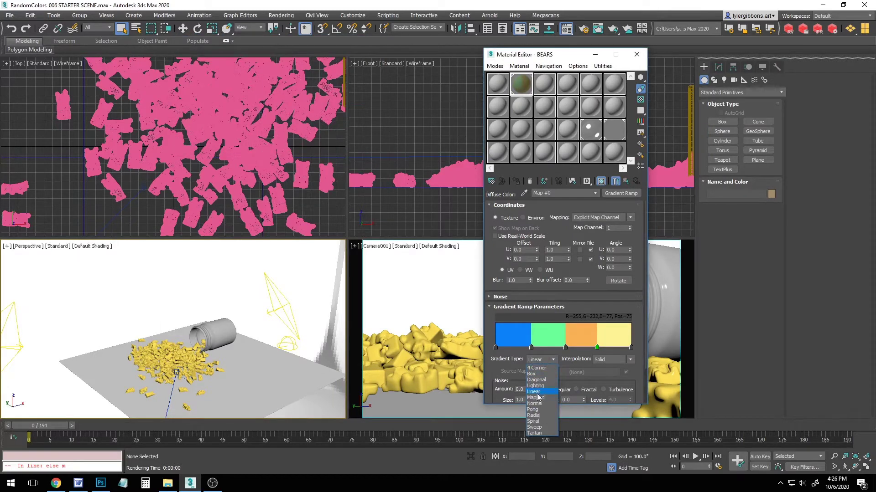
pyautogui.click(535, 398)
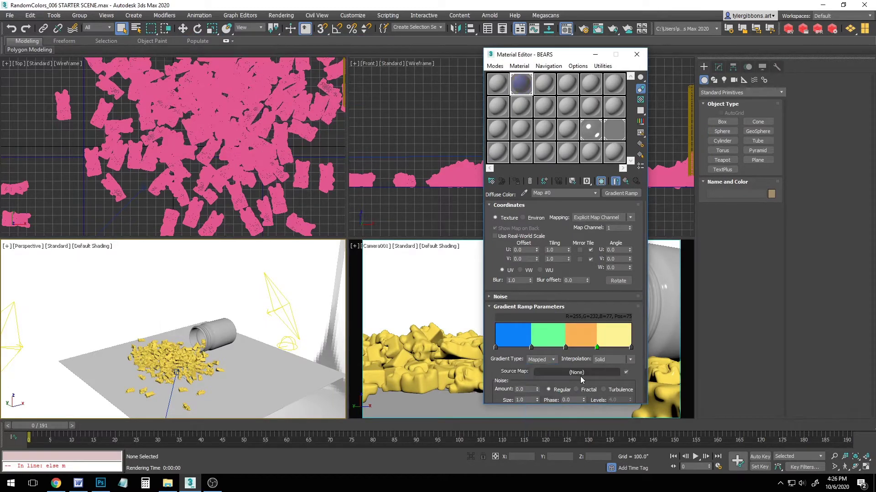
pyautogui.click(580, 378)
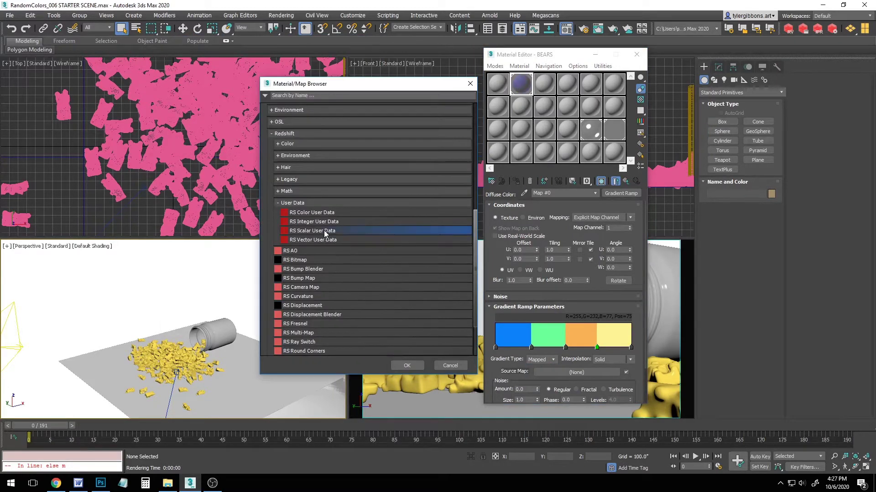
pyautogui.doubleClick(324, 231)
pyautogui.rightClick(536, 215)
pyautogui.click(489, 245)
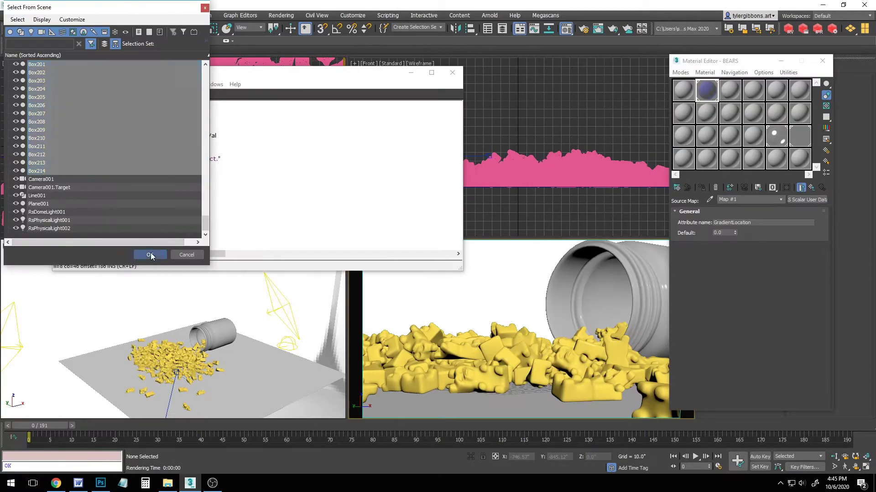
# Run the setUserProp script on all bears, then check one bear's GradientLocation in Object Properties.
pyautogui.click(150, 256)
pyautogui.click(128, 85)
pyautogui.click(69, 96)
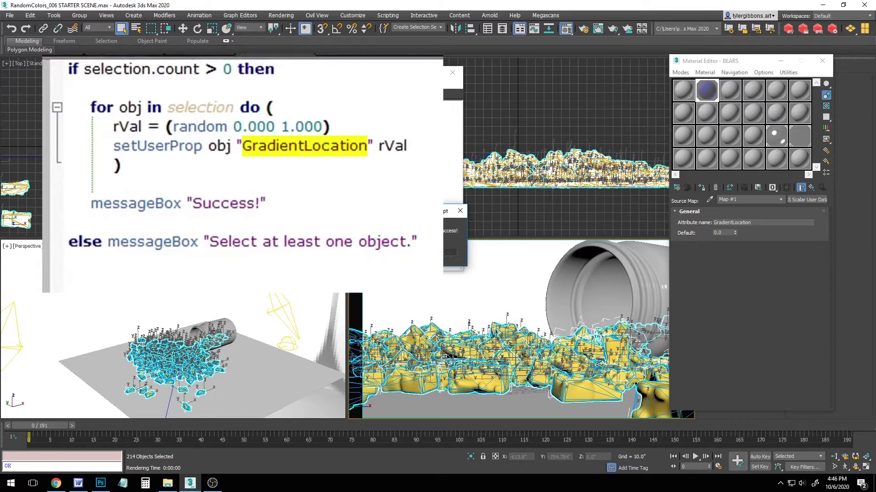
pyautogui.click(450, 251)
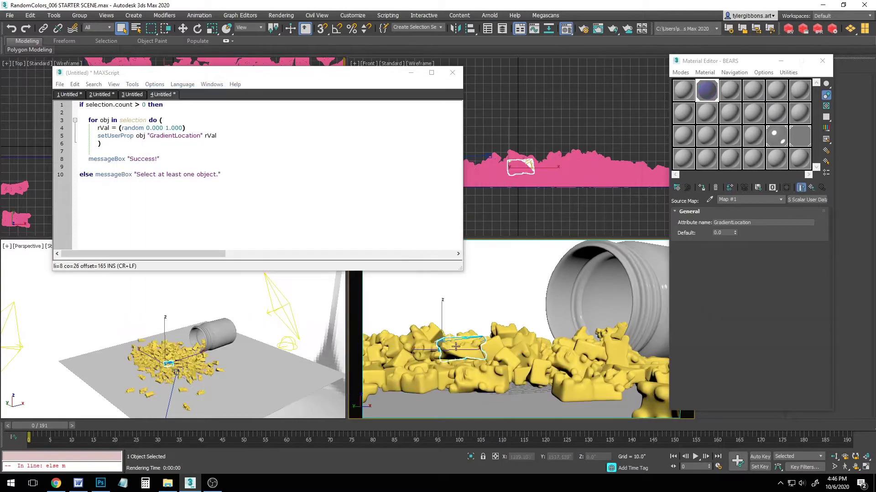
pyautogui.rightClick(454, 342)
pyautogui.click(478, 407)
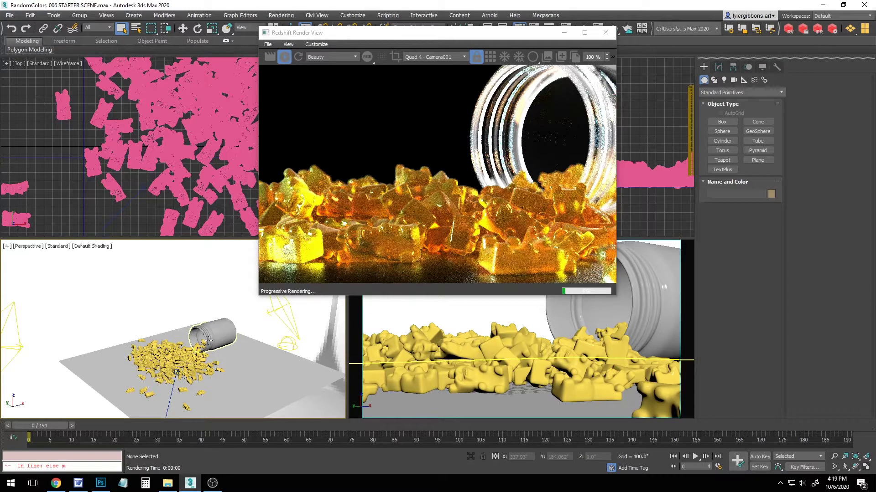
# Switch over to the Word document.
pyautogui.click(78, 483)
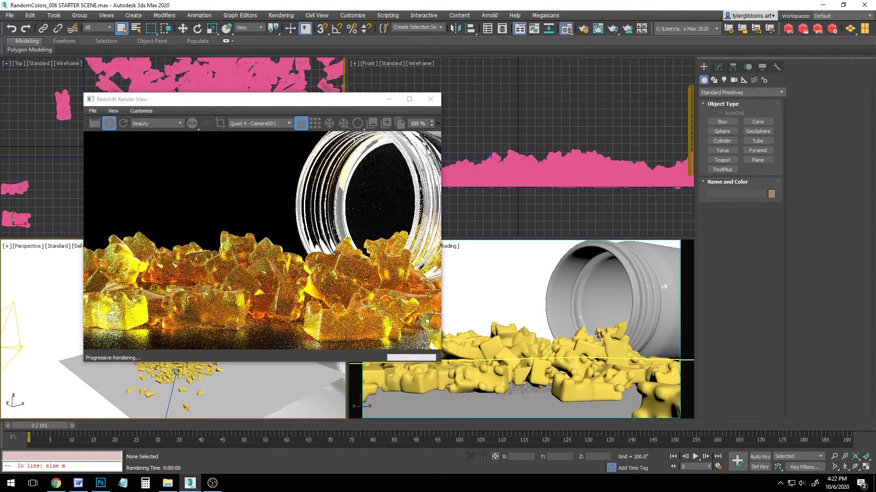
# Open the Material Editor and assign a Gradient Ramp map to the BEARS material's diffuse colour.
pyautogui.press('m')
pyautogui.moveTo(622, 67); pyautogui.dragTo(619, 61)
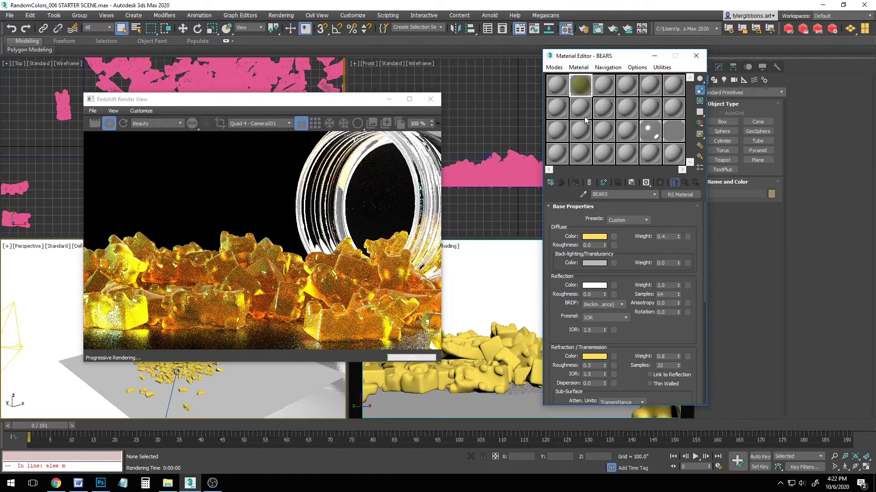
pyautogui.click(614, 237)
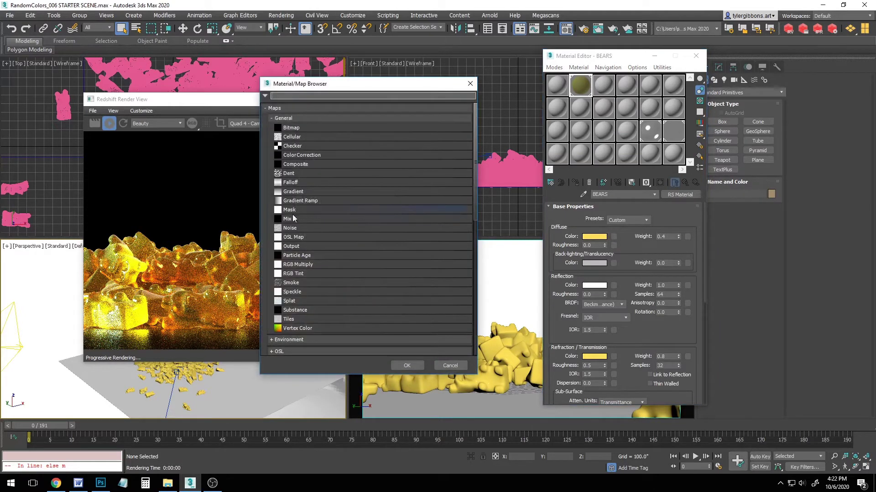
pyautogui.doubleClick(304, 202)
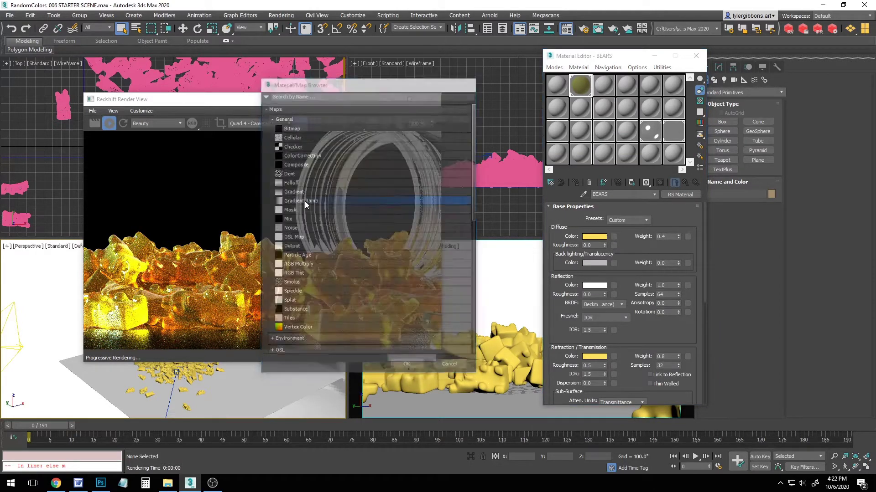
pyautogui.moveTo(593, 55); pyautogui.dragTo(533, 54)
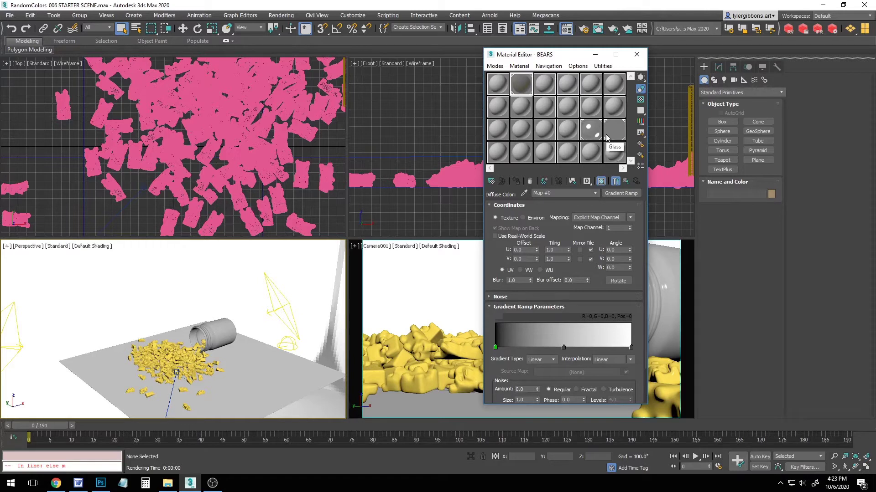
# Set ramp interpolation to Solid and colour its flags blue, green, orange and yellow.
pyautogui.click(620, 360)
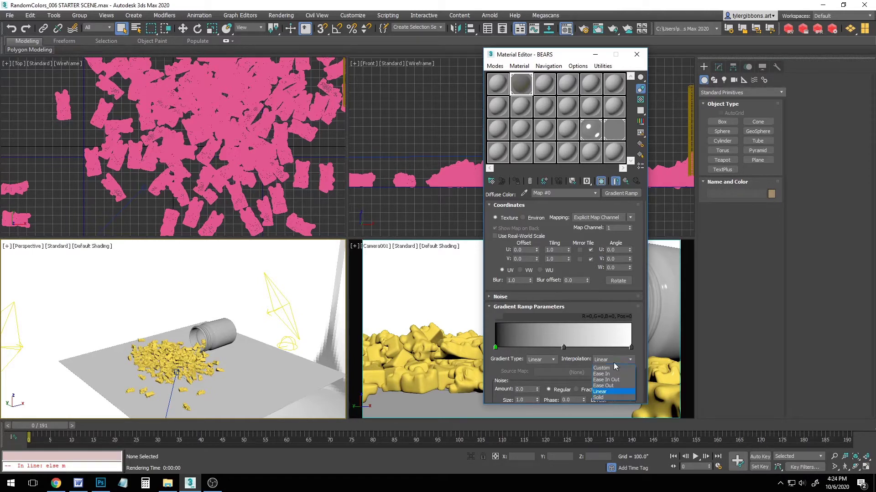
pyautogui.click(603, 398)
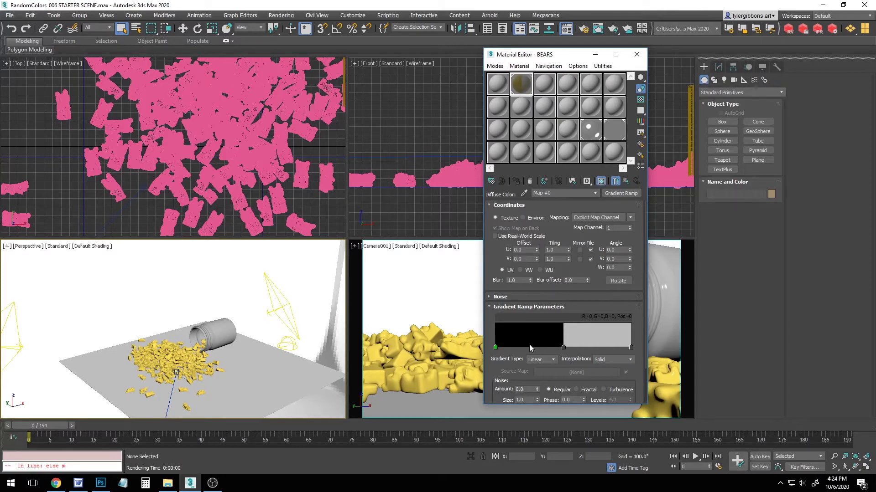
pyautogui.doubleClick(496, 348)
pyautogui.moveTo(246, 69); pyautogui.dragTo(193, 62)
pyautogui.click(334, 143)
pyautogui.doubleClick(593, 348)
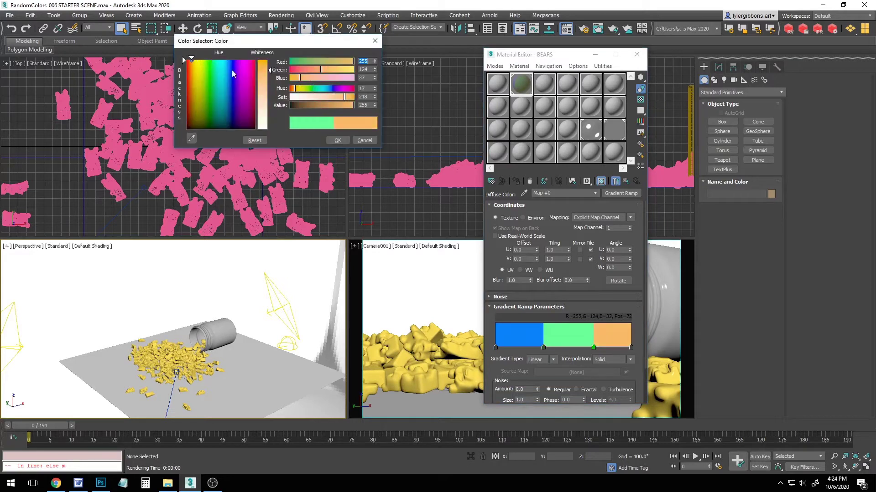
pyautogui.click(337, 140)
pyautogui.moveTo(593, 348); pyautogui.dragTo(573, 348)
pyautogui.doubleClick(605, 348)
pyautogui.moveTo(194, 62); pyautogui.dragTo(197, 60)
pyautogui.click(337, 140)
# Drag the ramp flags to adjust band widths, previewing Smooth interpolation before returning to Solid.
pyautogui.moveTo(543, 348); pyautogui.dragTo(526, 348)
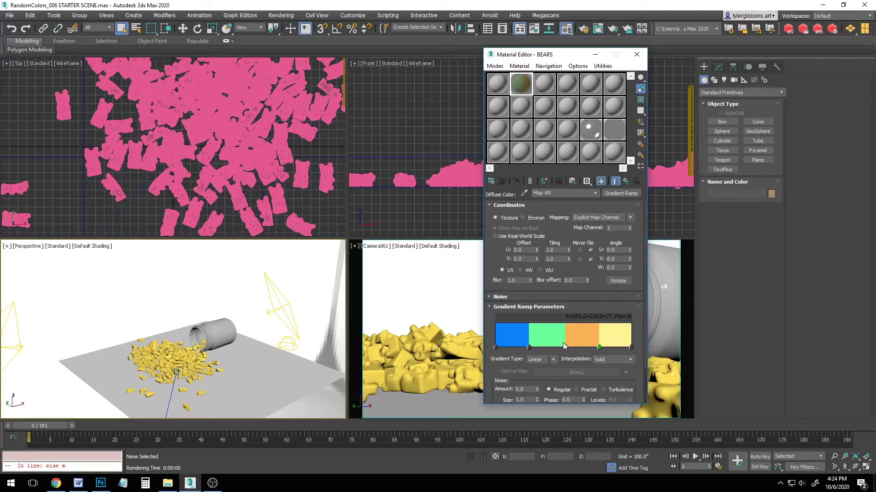
pyautogui.moveTo(528, 348); pyautogui.dragTo(556, 351)
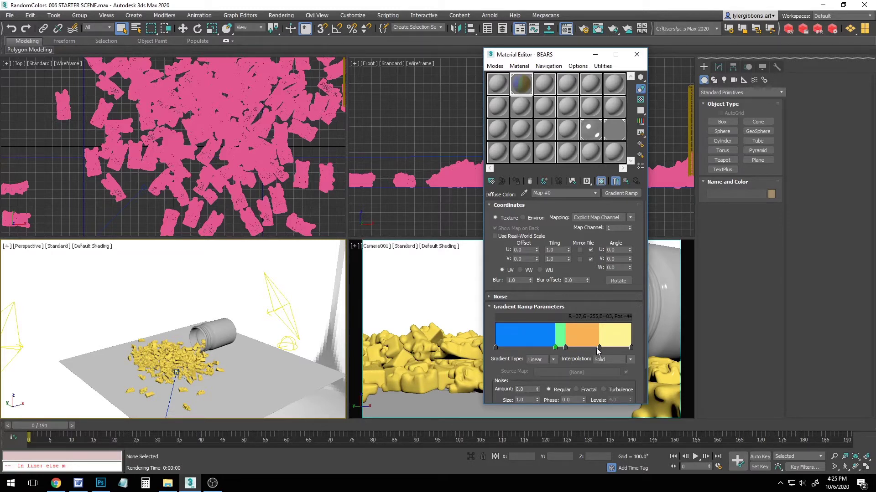
pyautogui.moveTo(599, 349); pyautogui.dragTo(629, 350)
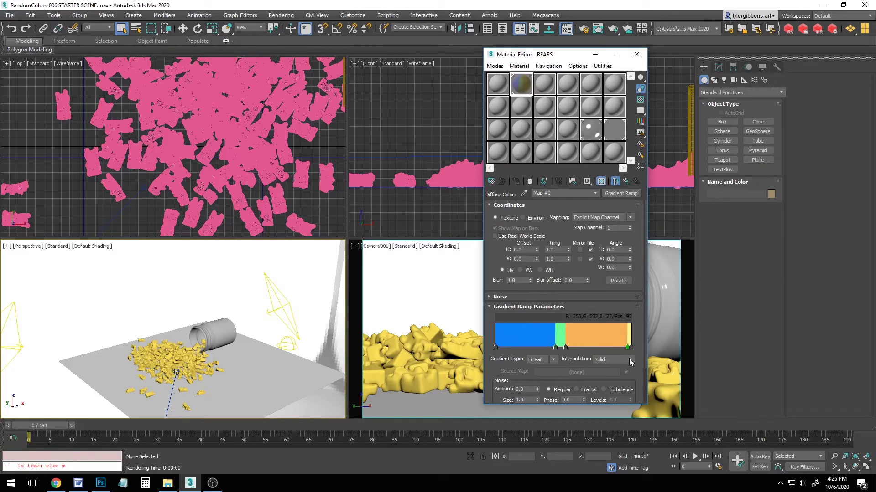
pyautogui.click(630, 361)
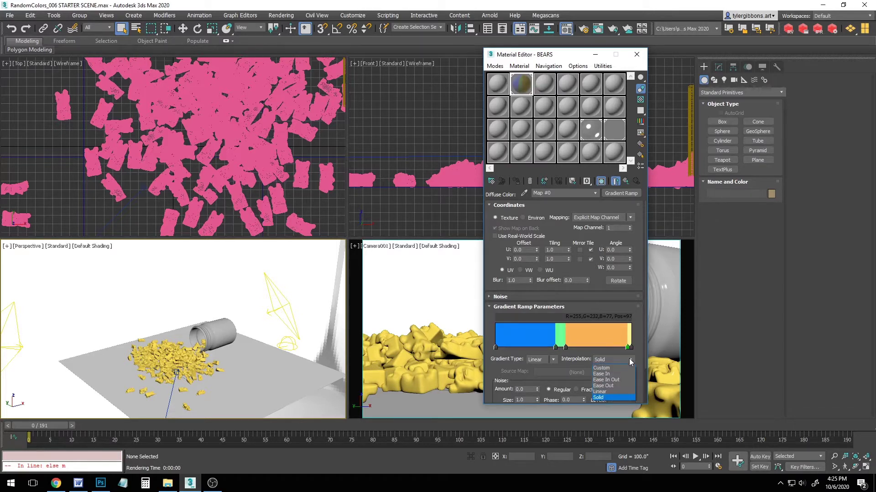
pyautogui.click(617, 393)
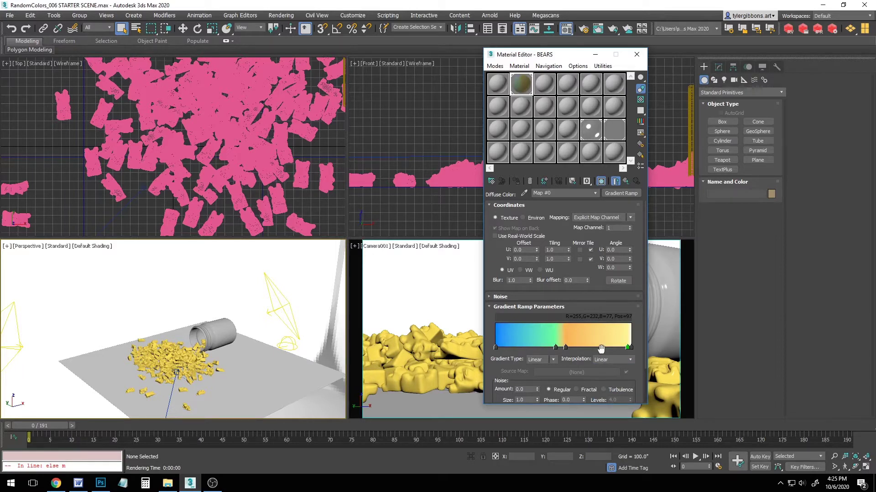
pyautogui.click(623, 359)
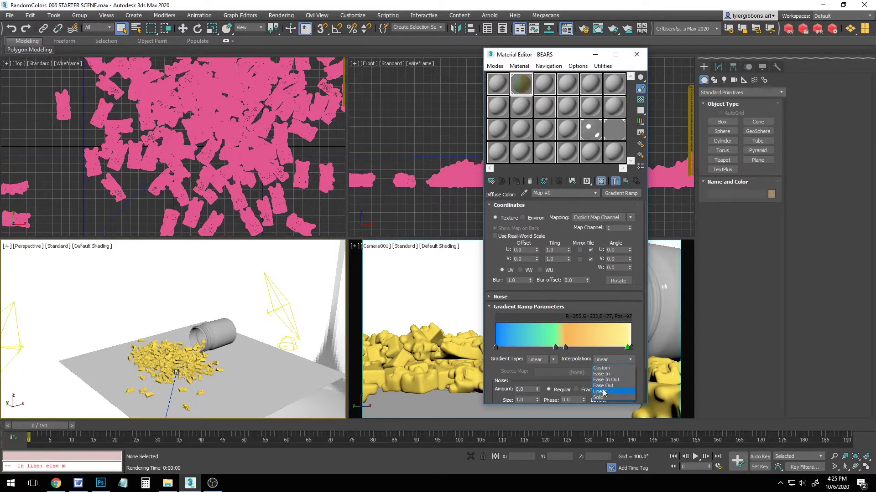
pyautogui.click(603, 399)
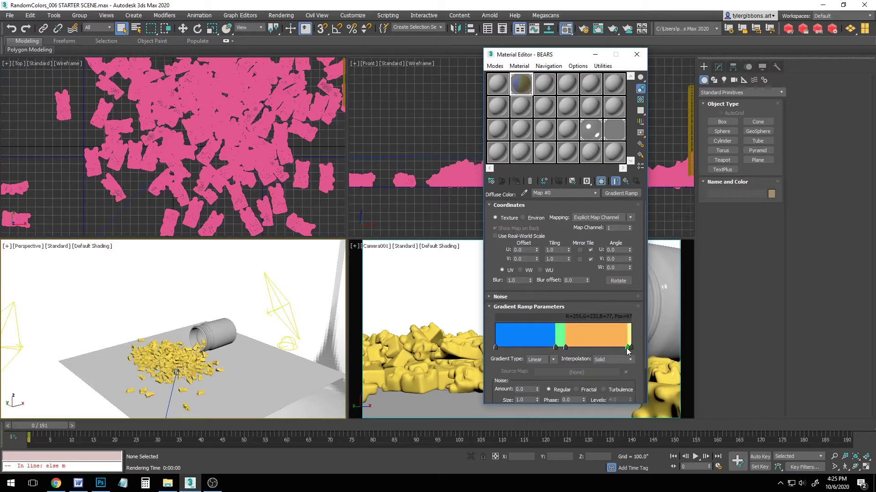
pyautogui.moveTo(628, 347); pyautogui.dragTo(532, 348)
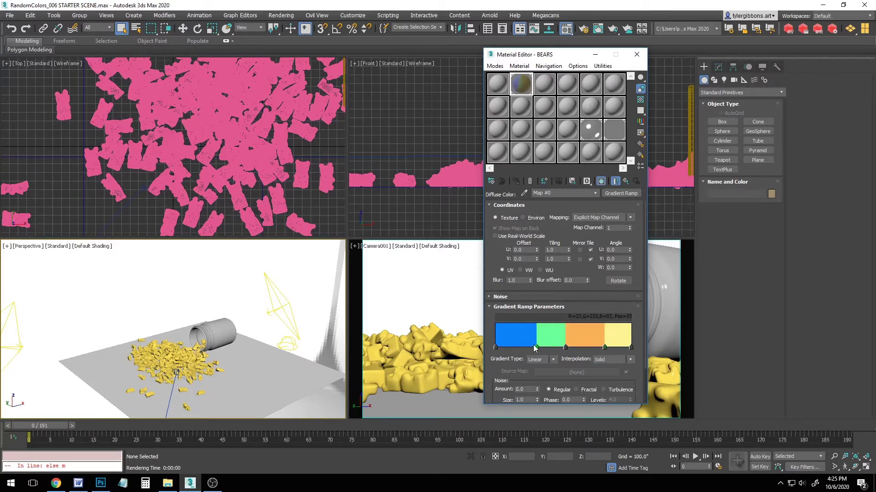
# Move the yellow flag to 75, set Gradient Type to Mapped, and use RS Scalar User Data as source.
pyautogui.moveTo(603, 347); pyautogui.dragTo(596, 348)
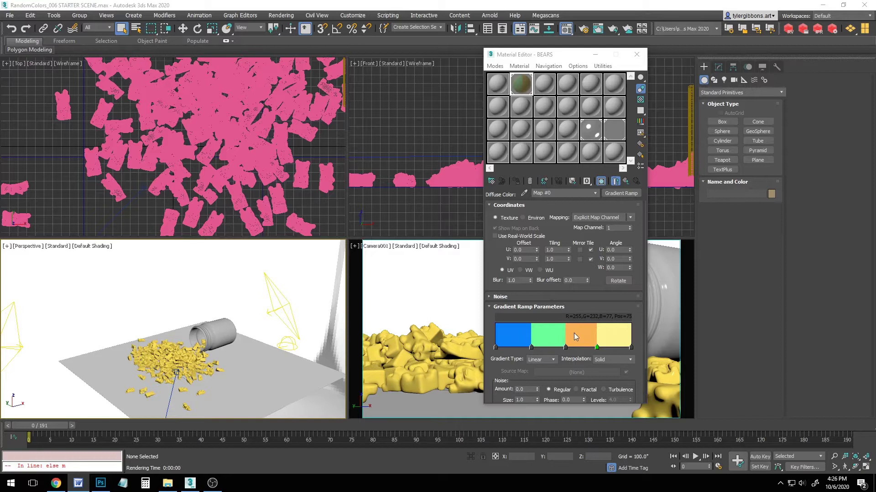
pyautogui.click(546, 359)
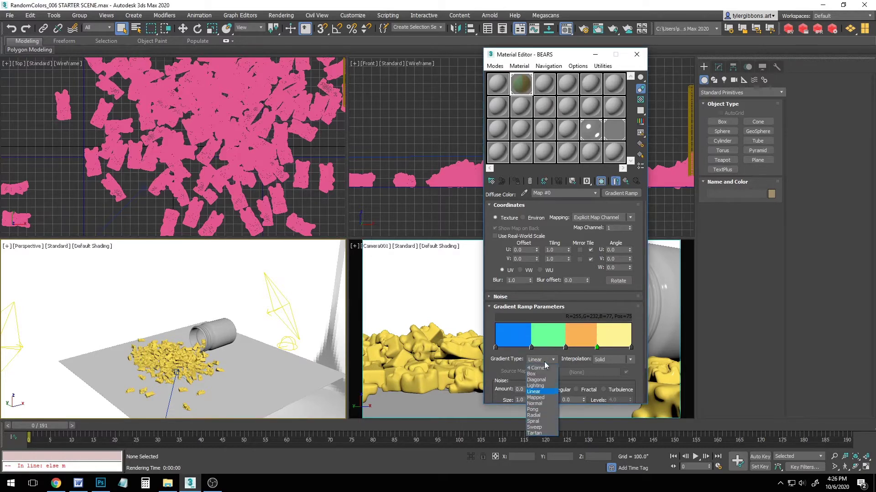
pyautogui.click(538, 399)
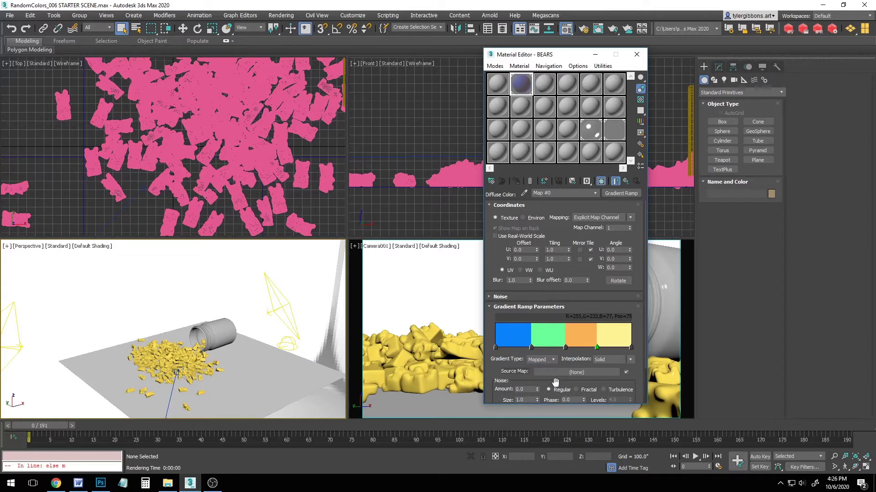
pyautogui.click(573, 373)
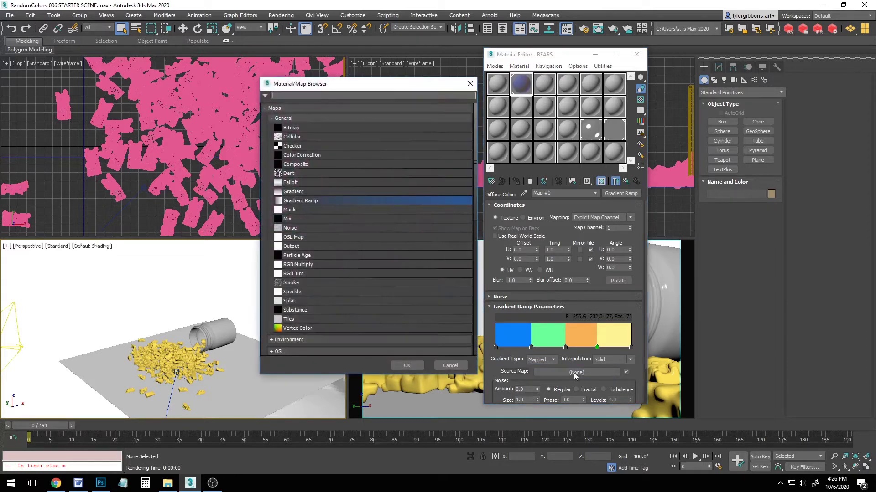
pyautogui.scroll(-8, 322, 204)
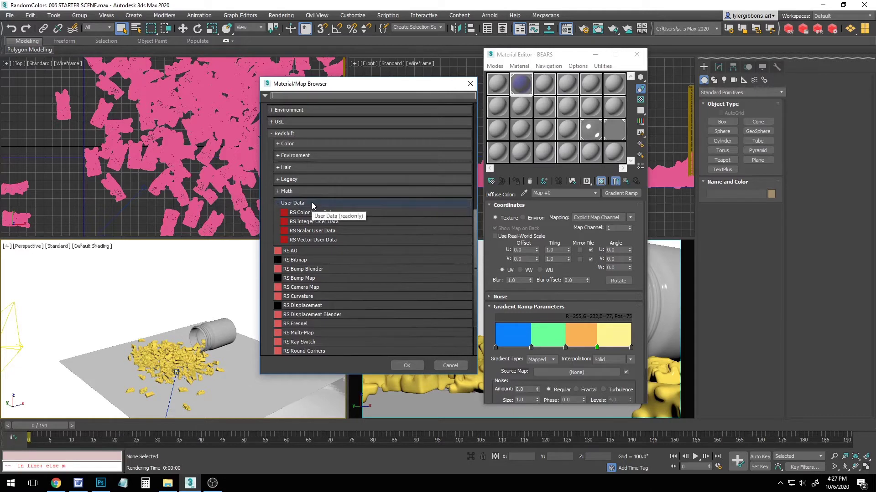
pyautogui.click(325, 232)
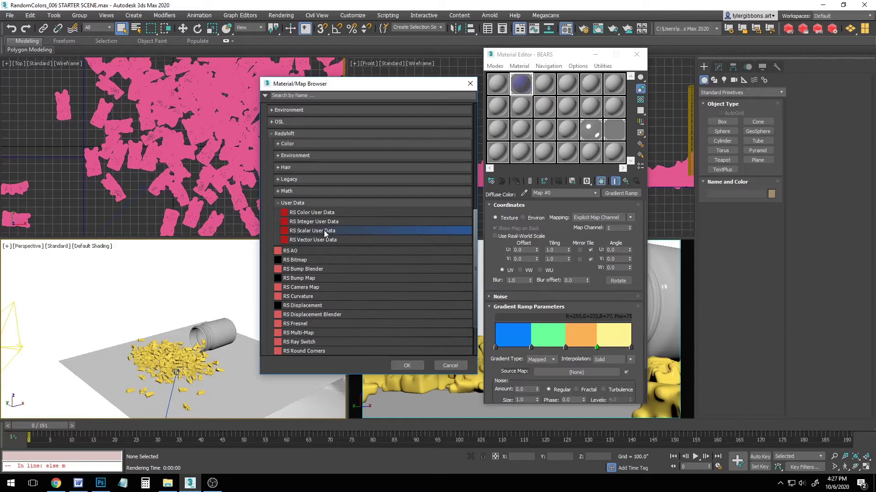
pyautogui.doubleClick(324, 231)
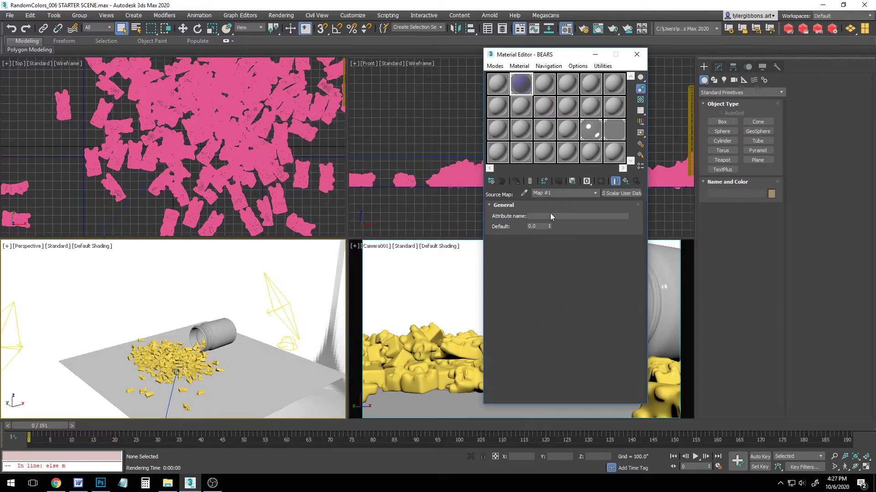
# Enter GradientLocation as the user data attribute name and copy it to the clipboard.
pyautogui.click(552, 216)
pyautogui.write('on')
pyautogui.doubleClick(530, 216)
pyautogui.rightClick(534, 218)
pyautogui.click(490, 245)
pyautogui.click(633, 320)
# Select gummy bear Box143 and open the User Defined tab of its Object Properties.
pyautogui.doubleClick(584, 216)
pyautogui.moveTo(553, 58); pyautogui.dragTo(739, 64)
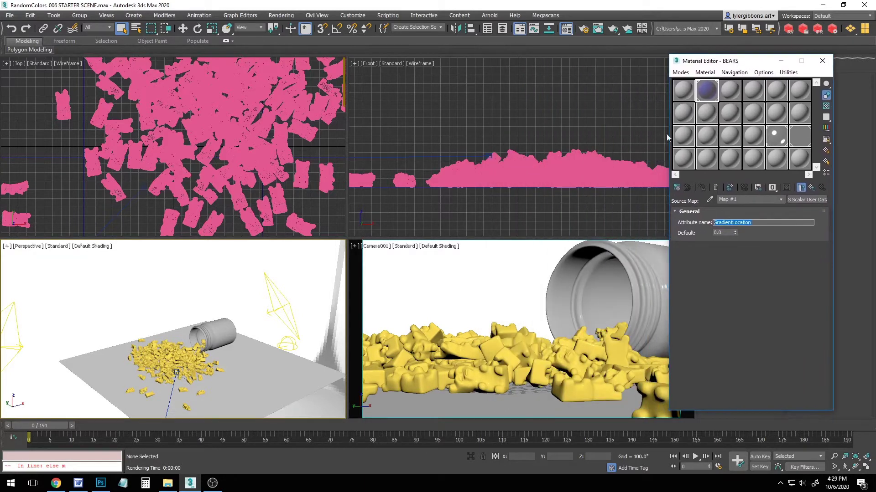
pyautogui.click(507, 335)
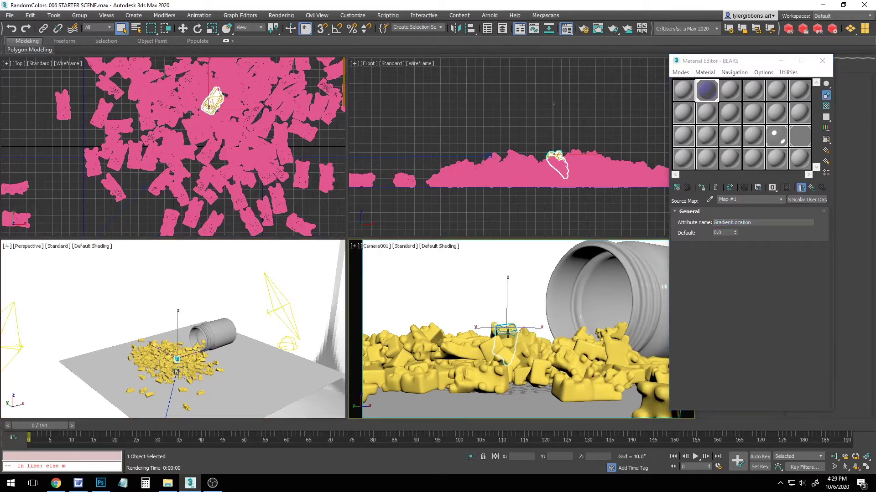
pyautogui.rightClick(507, 334)
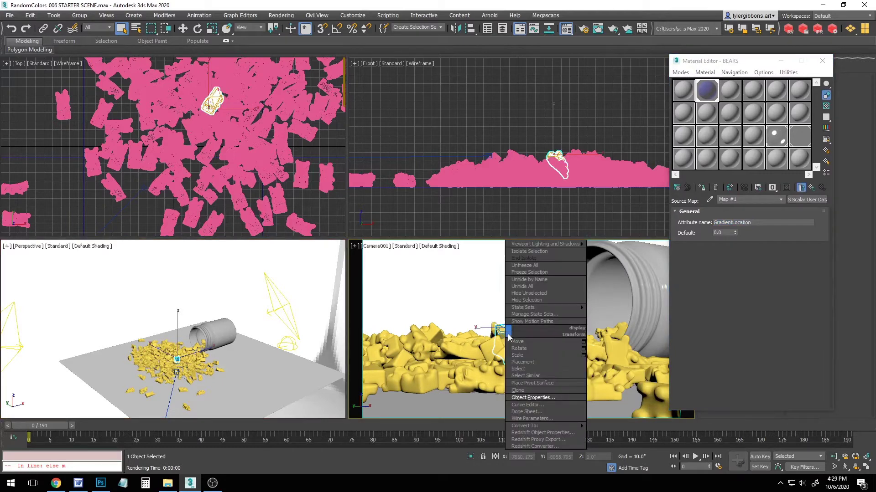
pyautogui.click(538, 401)
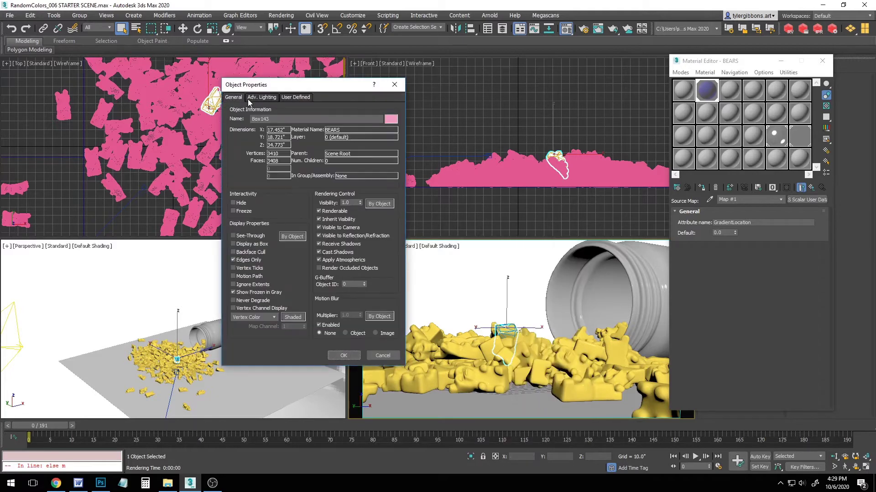
pyautogui.click(290, 98)
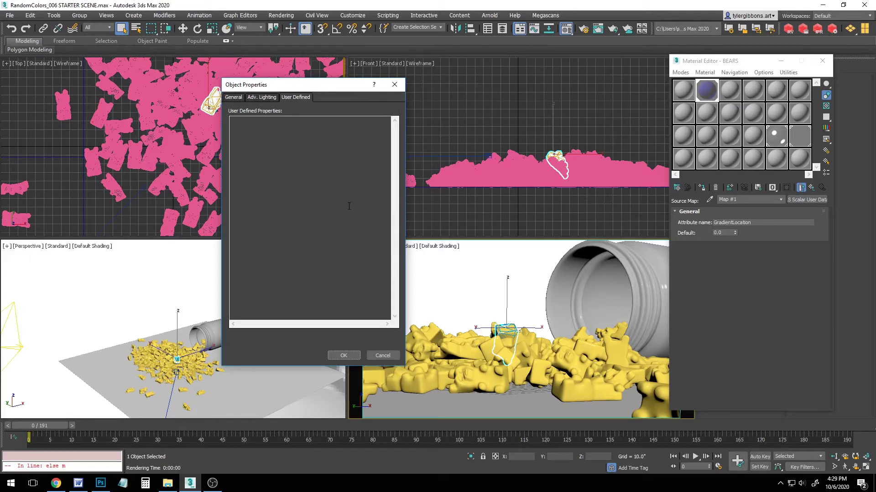
# Paste GradientLocation as a user-defined property, setting its value to 0.5, then changing it to 1,0.
pyautogui.click(357, 228)
pyautogui.hotkey('ctrl', 'v')
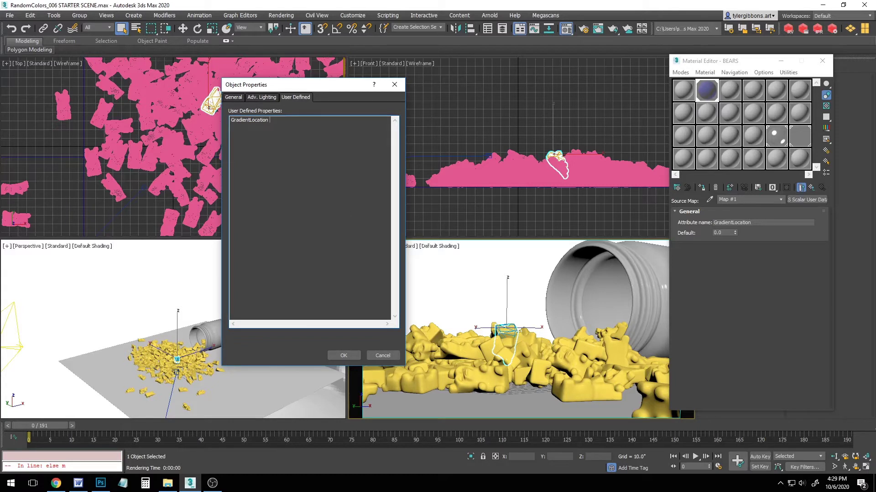
pyautogui.write('= 0.5')
pyautogui.moveTo(286, 125); pyautogui.dragTo(276, 124)
pyautogui.write('1,0')
pyautogui.hotkey('alt', 'Tab')
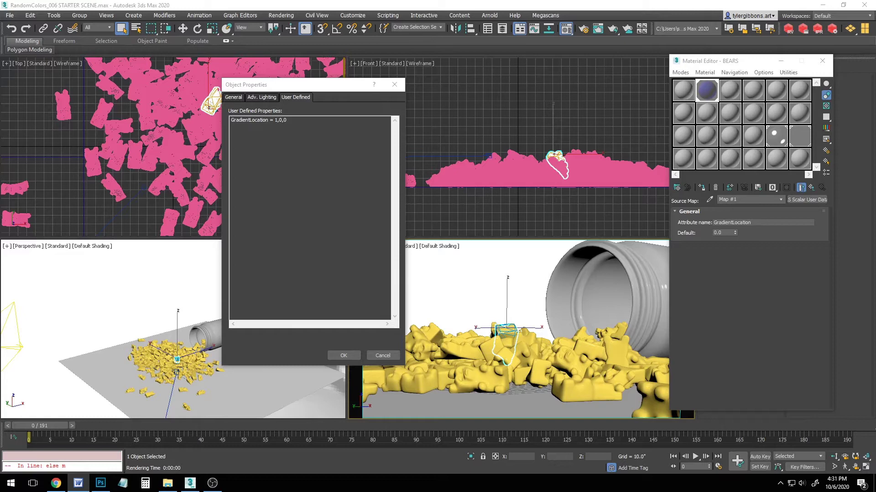
pyautogui.click(392, 90)
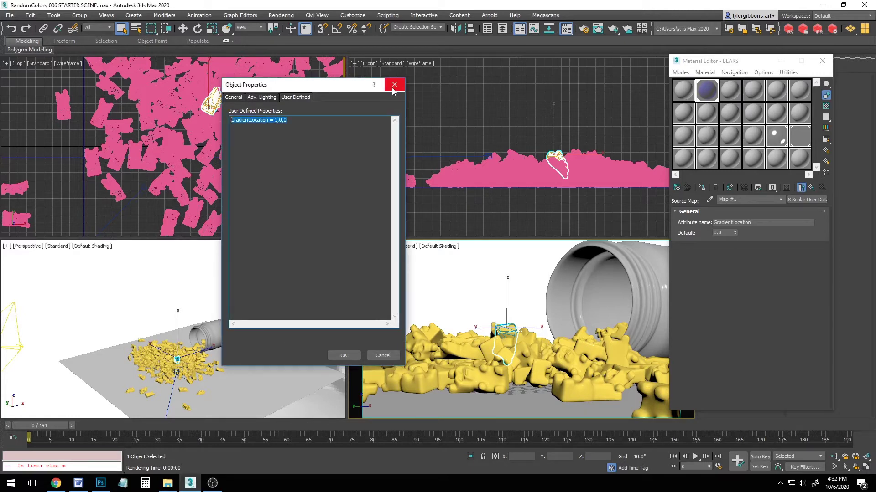
# Close Object Properties and create a new MAXScript document.
pyautogui.click(392, 88)
pyautogui.click(388, 15)
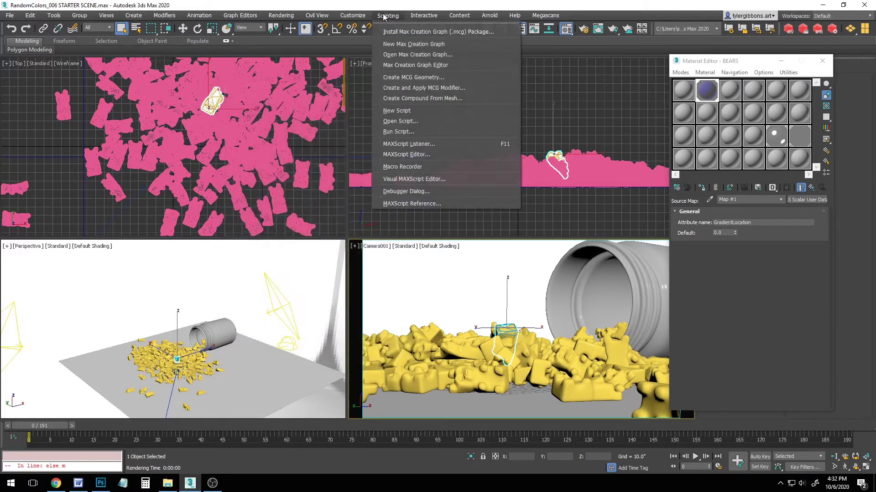
pyautogui.click(396, 110)
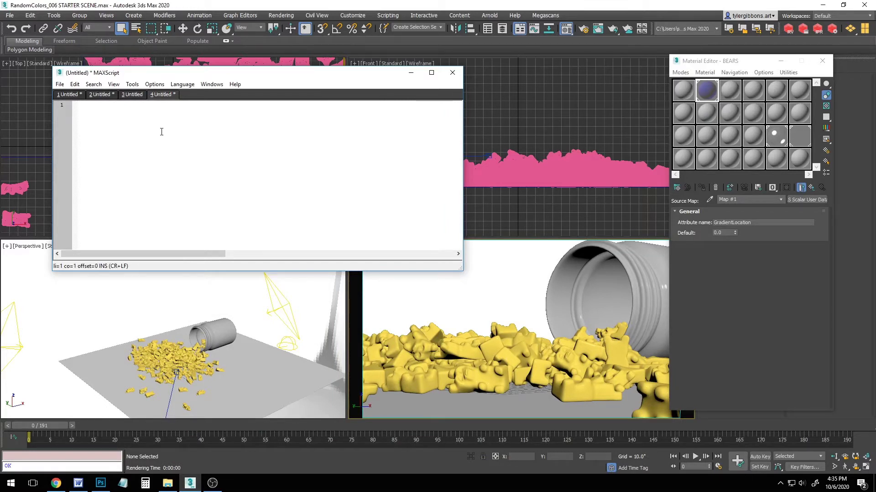
# Write an if selection.count > 0 then block with a Blah placeholder and an else messageBox warning.
pyautogui.write('if selection')
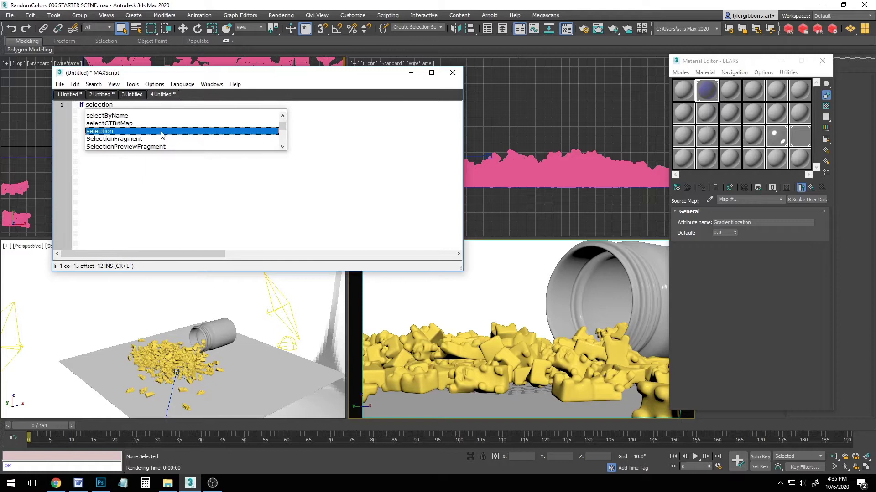
pyautogui.write('.count > 0 then')
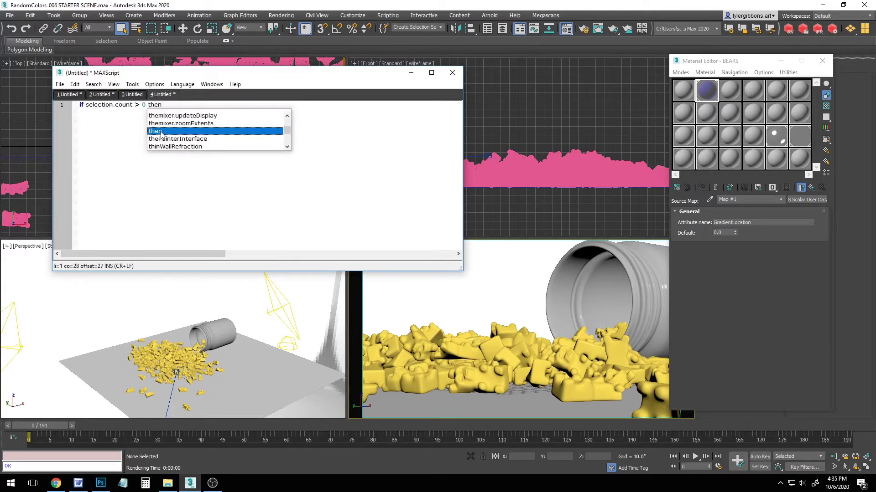
pyautogui.press('Return')
pyautogui.press('Tab')
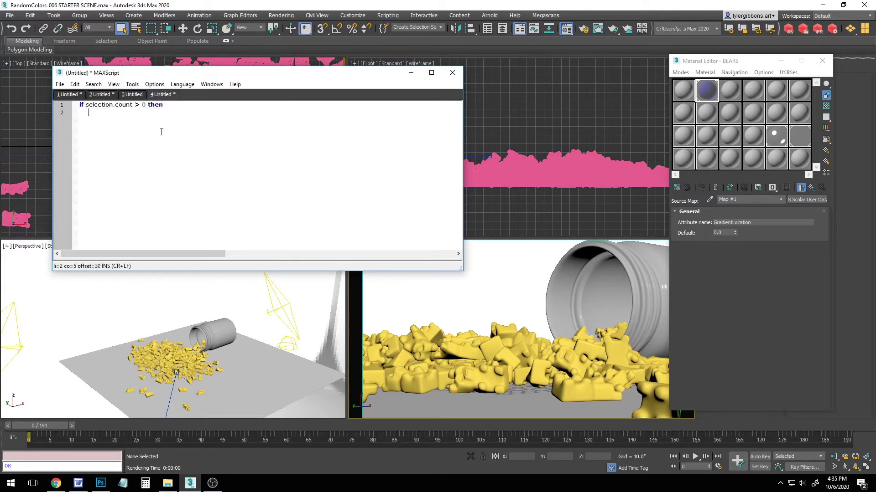
pyautogui.write('Blah')
pyautogui.press('Return')
pyautogui.write('else m')
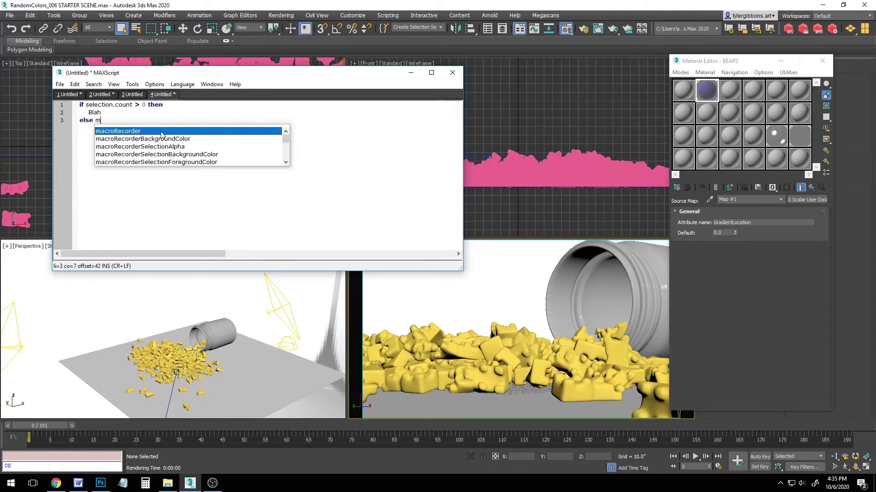
pyautogui.write('essage')
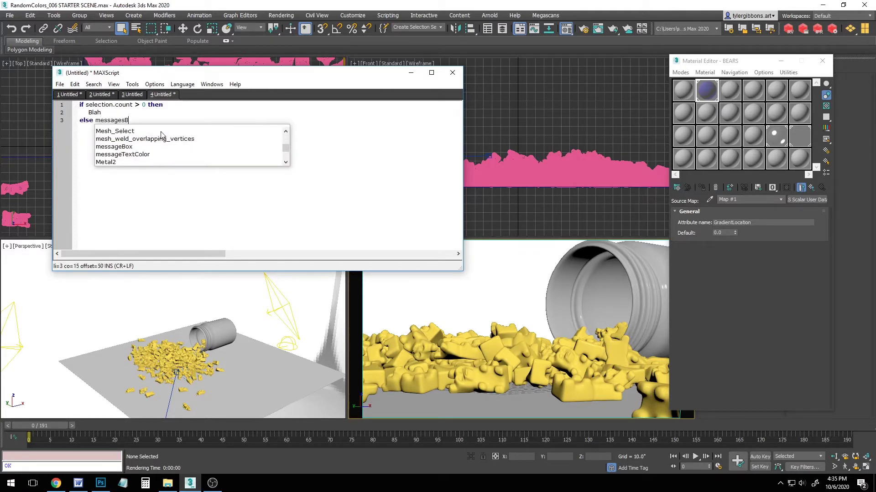
pyautogui.write('Box')
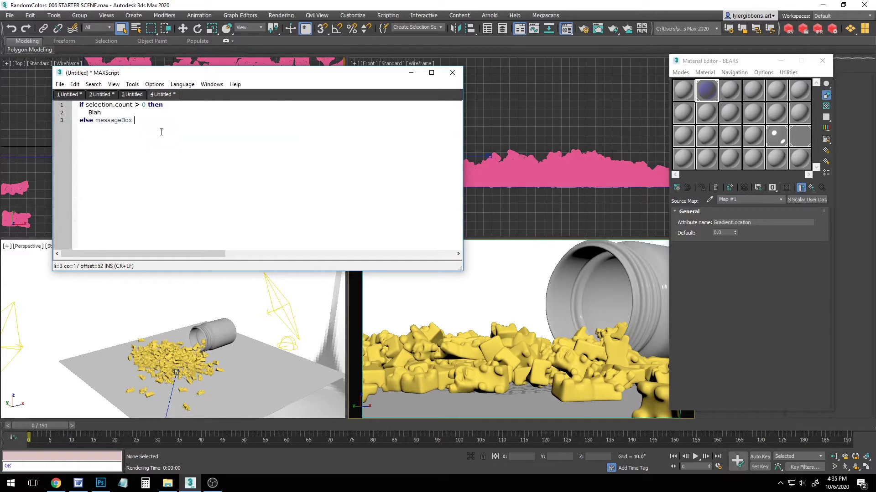
pyautogui.write(' "Slect at least one objec')
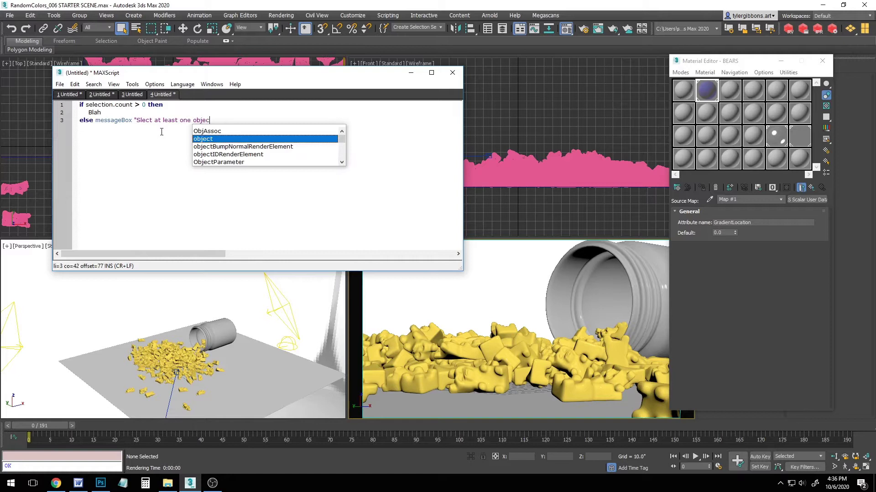
pyautogui.write('t."')
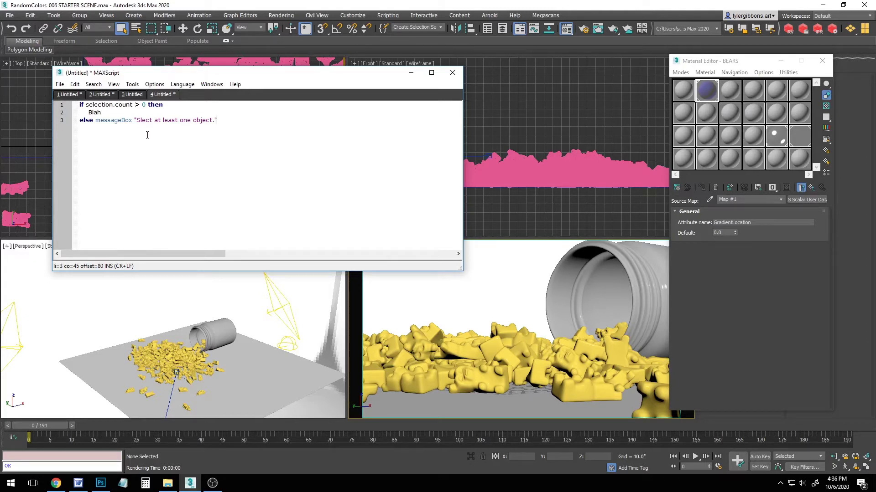
# Deselect everything and run the script to see its warning message box.
pyautogui.click(470, 314)
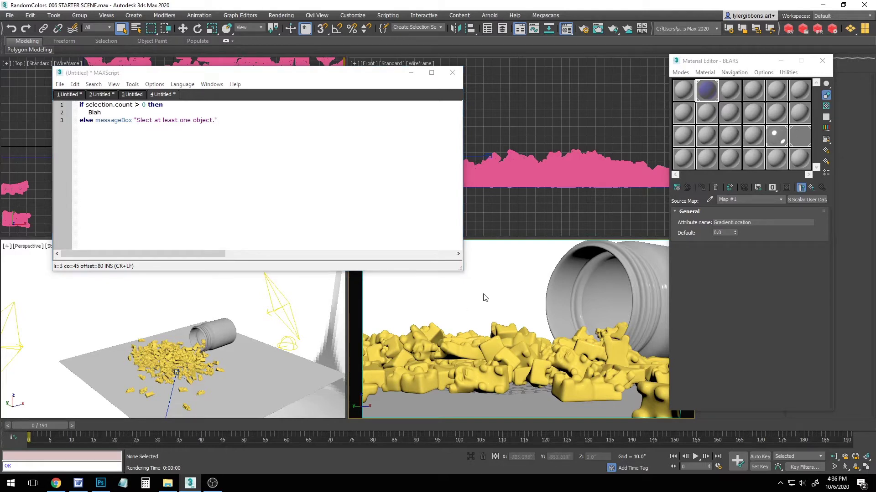
pyautogui.click(131, 84)
pyautogui.click(122, 94)
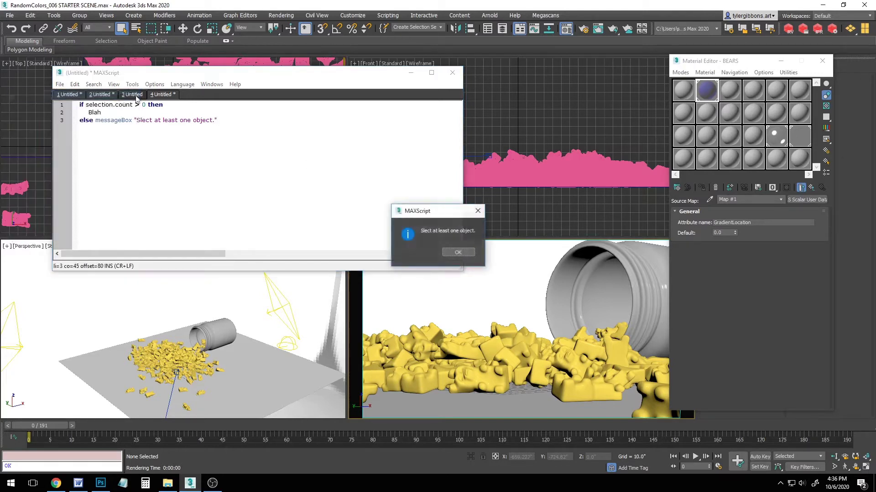
pyautogui.moveTo(438, 215); pyautogui.dragTo(387, 197)
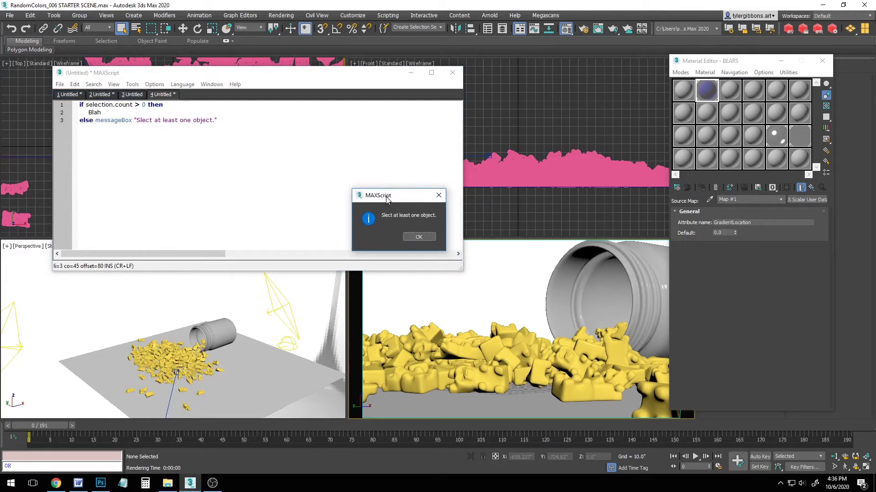
pyautogui.click(415, 238)
# Fix the Slect typo, test-run the warning with ', moron' appended, then undo that addition.
pyautogui.click(138, 120)
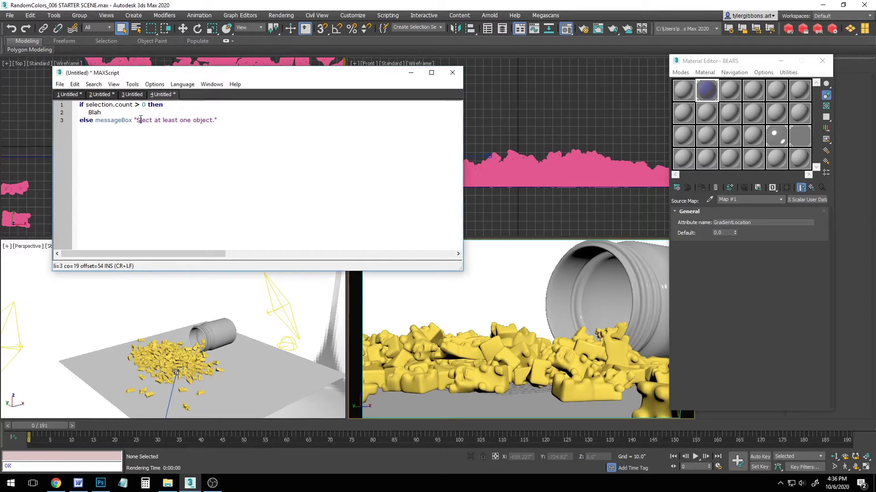
pyautogui.write('e')
pyautogui.click(217, 120)
pyautogui.write(', moron')
pyautogui.click(132, 84)
pyautogui.click(38, 95)
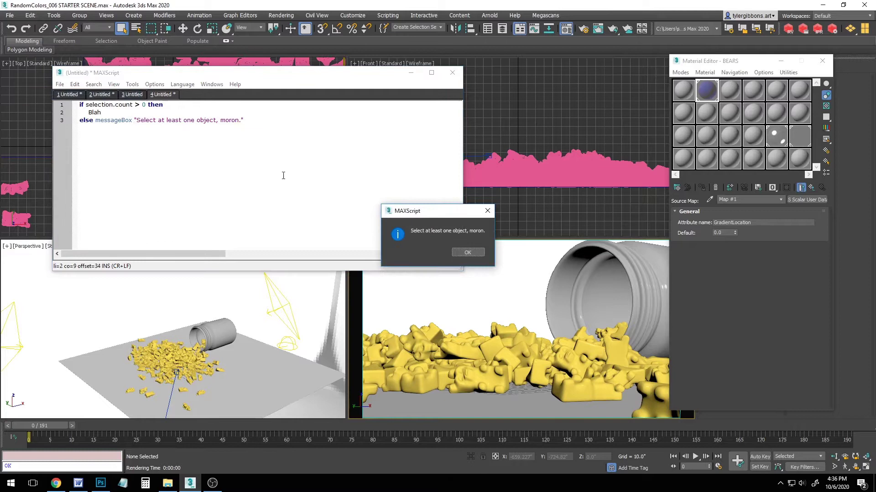
pyautogui.press('Return')
pyautogui.hotkey('ctrl', 'z')
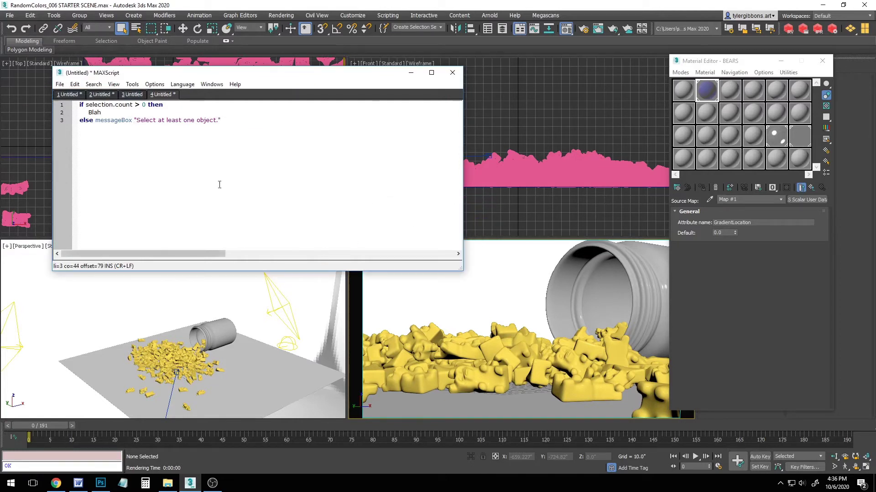
# Replace Blah with an empty for obj in selection do ( ) loop, closing parenthesis on its own line.
pyautogui.click(168, 105)
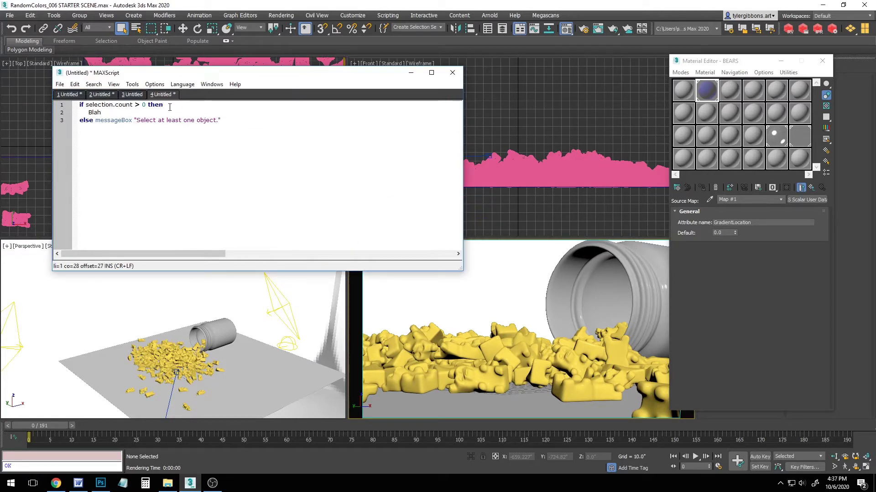
pyautogui.press('Return')
pyautogui.click(132, 122)
pyautogui.press('Return')
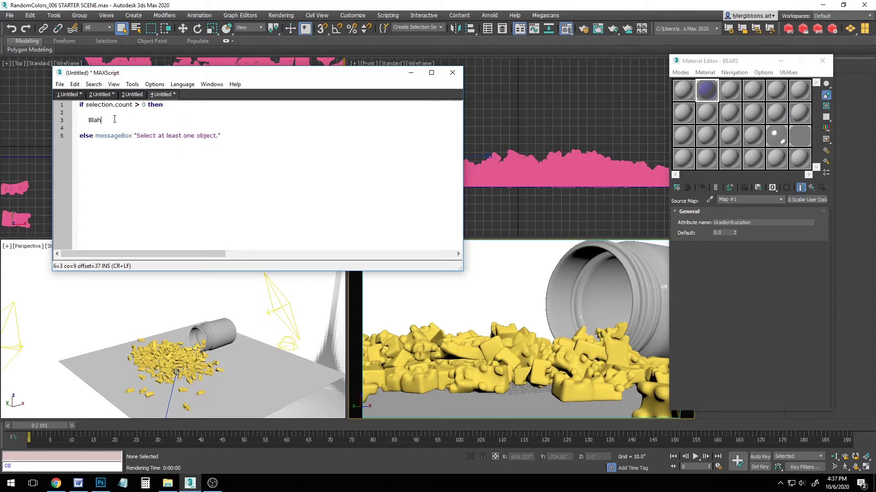
pyautogui.press('BackSpace')
pyautogui.press('BackSpace')
pyautogui.press('BackSpace')
pyautogui.press('BackSpace')
pyautogui.write('for')
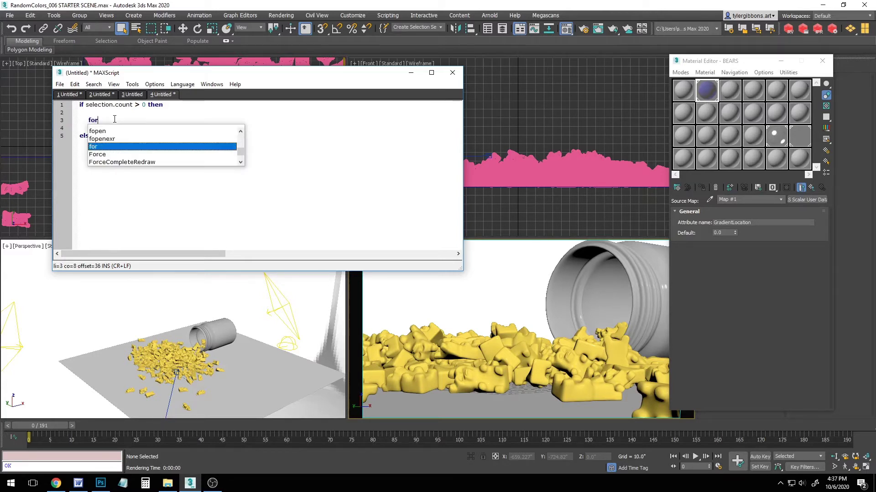
pyautogui.write(' obj in select')
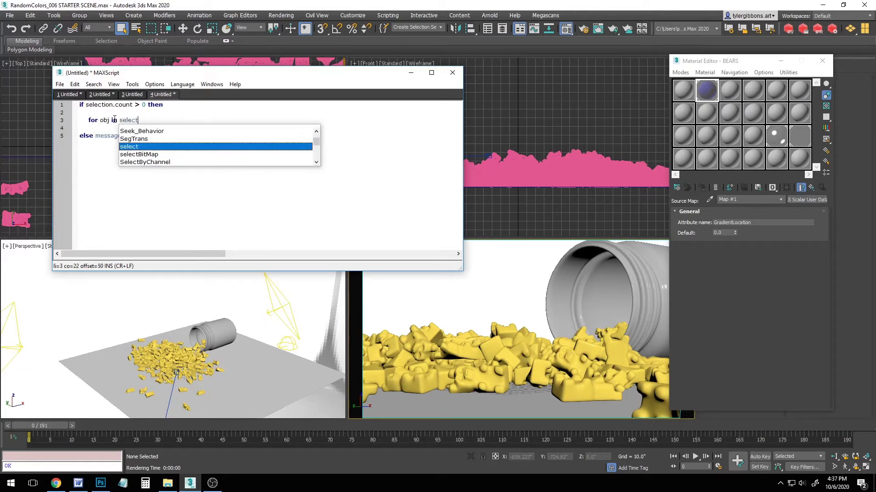
pyautogui.write('ion do (')
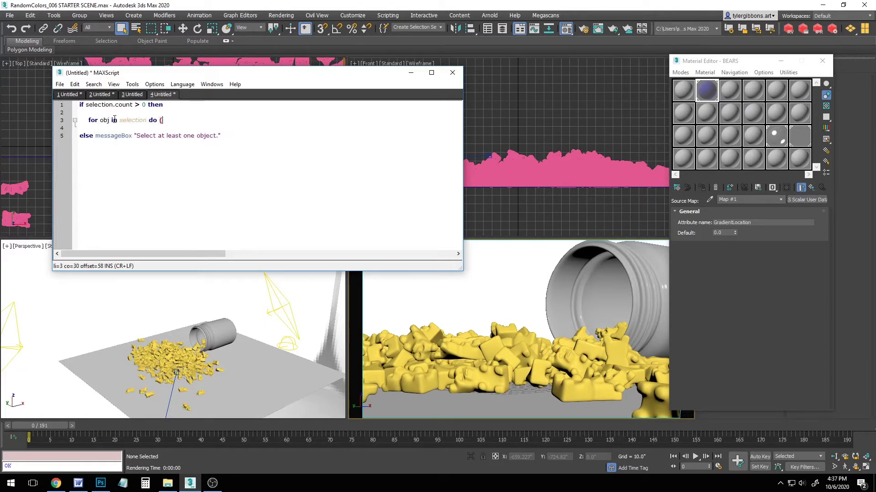
pyautogui.write(' )')
pyautogui.click(99, 121)
pyautogui.moveTo(120, 121); pyautogui.dragTo(144, 119)
pyautogui.click(163, 121)
pyautogui.press('Return')
pyautogui.press('Return')
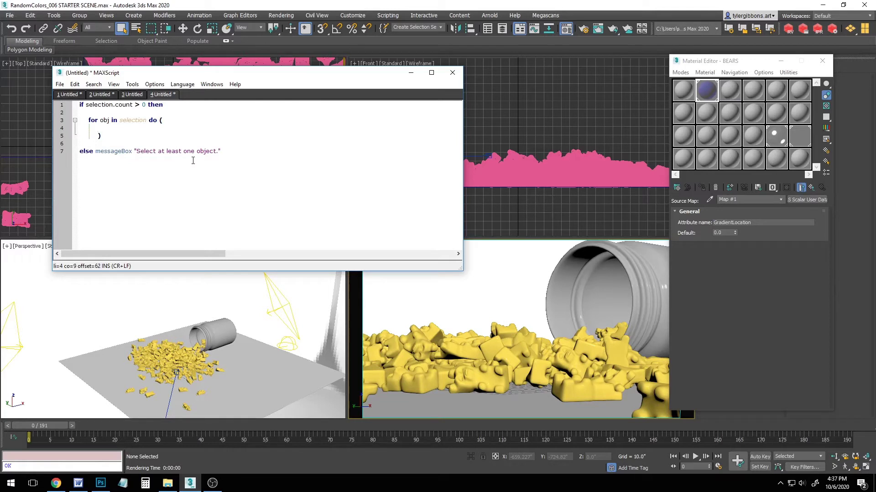
# Type the line rVal = (random 0.000 1.000) inside the loop body.
pyautogui.write('rVal =')
pyautogui.press('BackSpace')
pyautogui.write('= (random ')
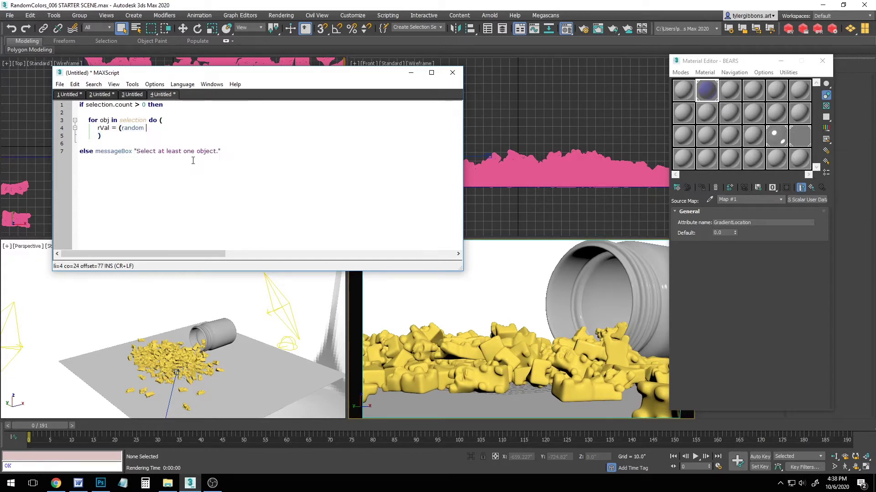
pyautogui.write('0.000 1.000)')
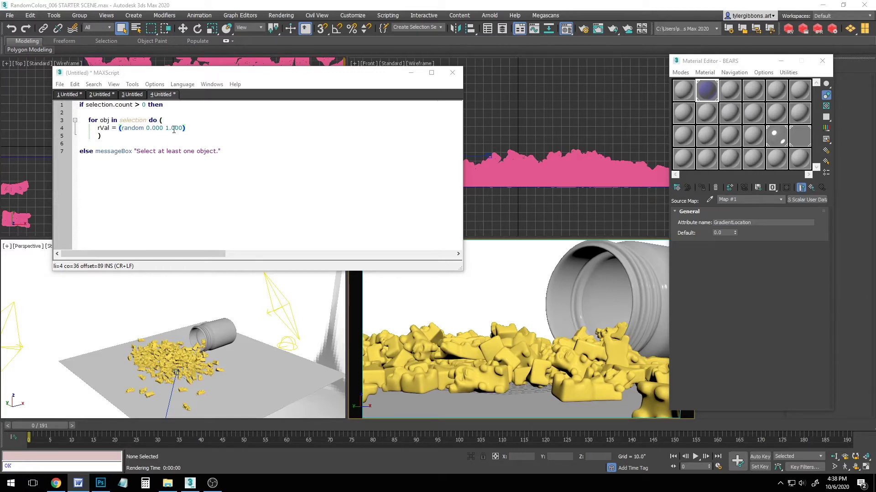
pyautogui.click(174, 151)
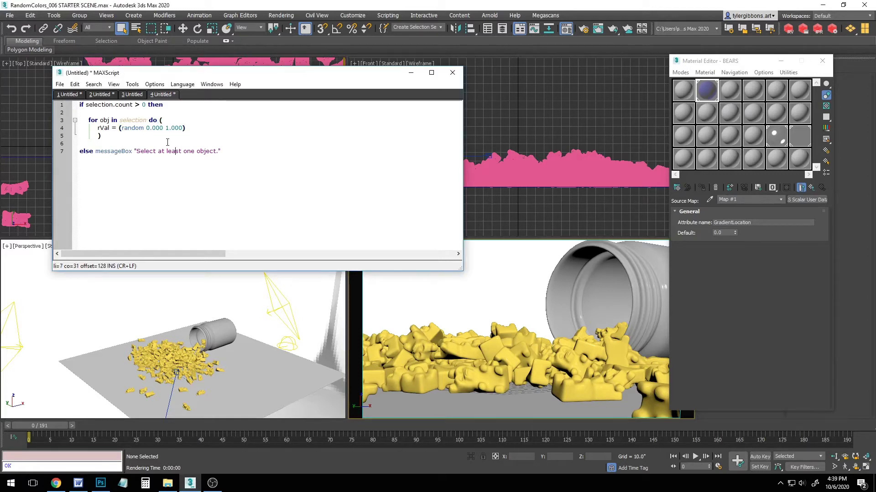
# Rewrite the random range as 0 1, then add .000 decimals to both bounds.
pyautogui.moveTo(152, 129); pyautogui.dragTo(162, 130)
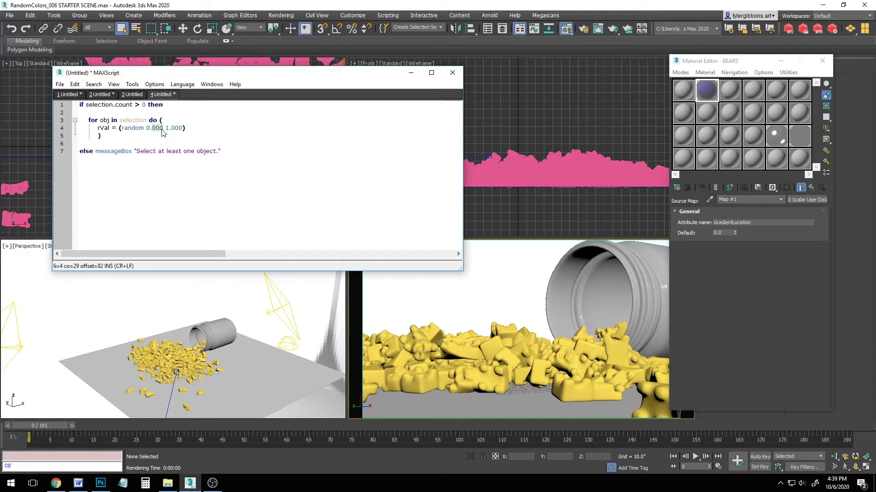
pyautogui.click(107, 128)
pyautogui.moveTo(145, 130); pyautogui.dragTo(183, 130)
pyautogui.write('0 1')
pyautogui.write('.000')
pyautogui.click(168, 127)
pyautogui.write('.000')
# Add the line setUserProp obj "GradientLocation" rVal, pasting in the attribute name.
pyautogui.press('Return')
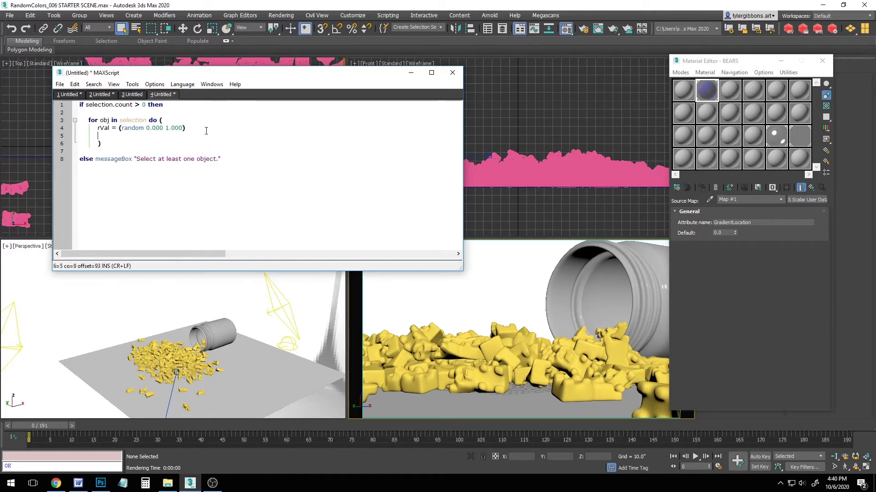
pyautogui.write('setU')
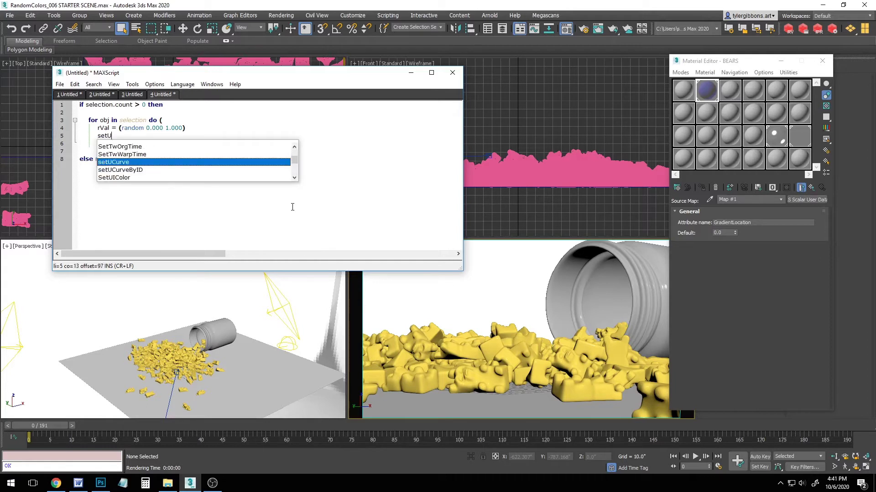
pyautogui.write('serProp obj "')
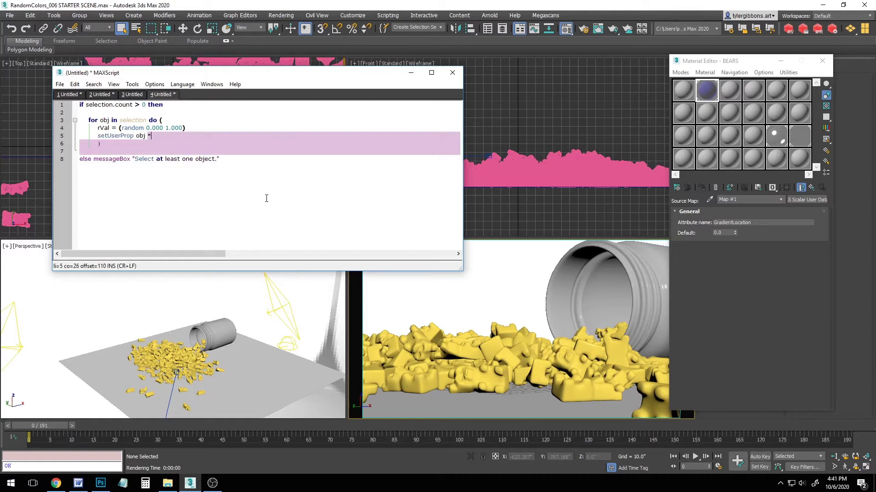
pyautogui.rightClick(167, 135)
pyautogui.click(183, 185)
pyautogui.doubleClick(738, 222)
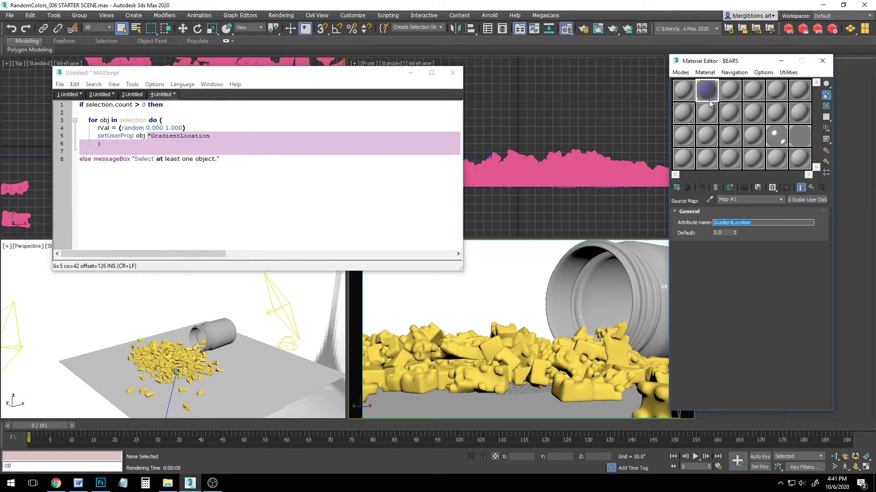
pyautogui.click(246, 138)
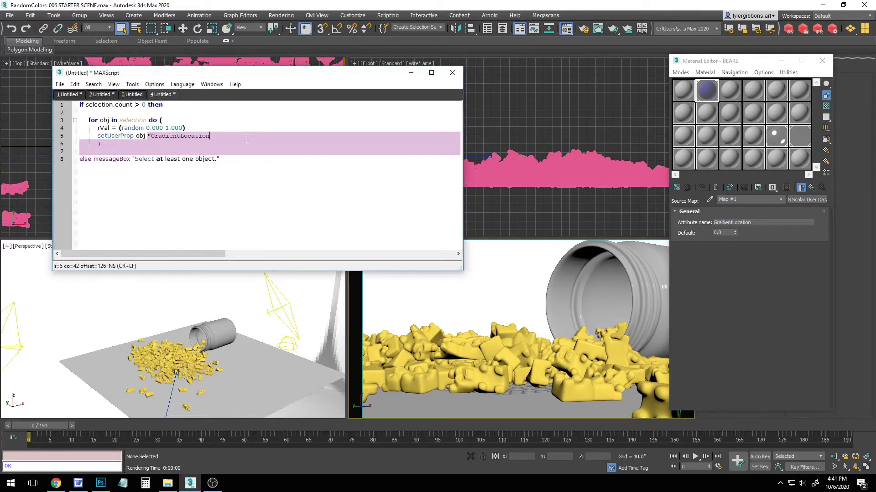
pyautogui.write('"')
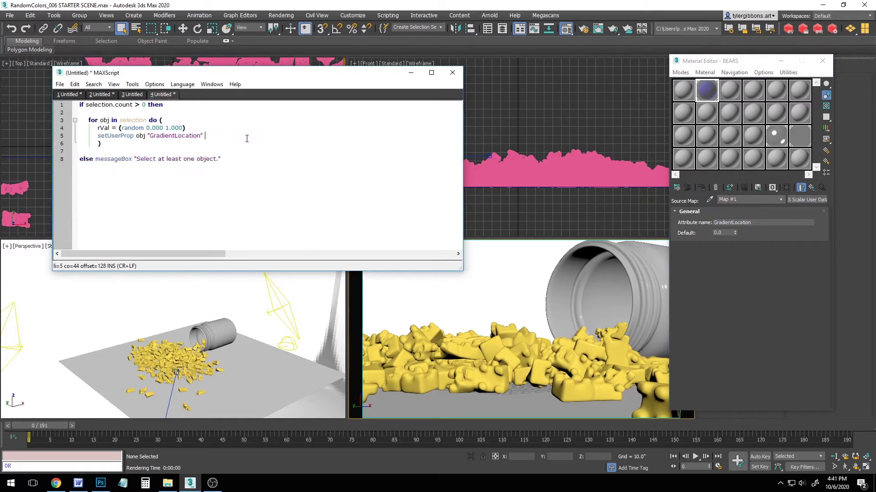
pyautogui.write(' rVal')
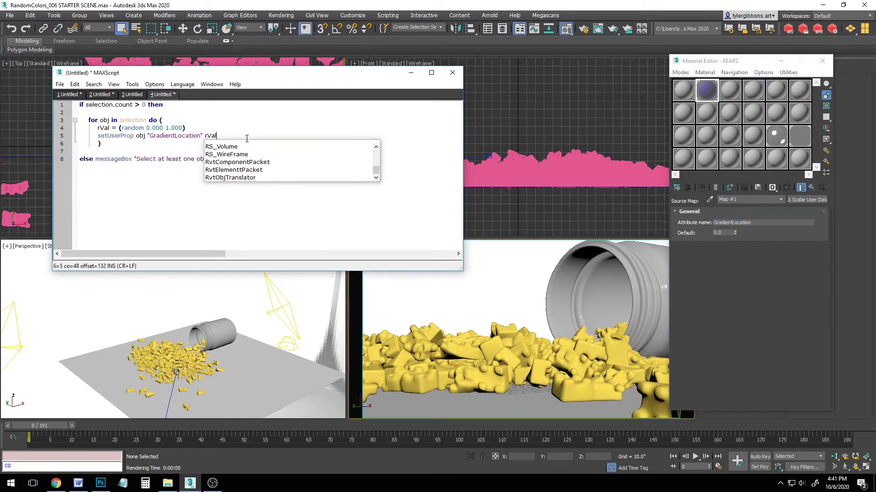
# Compare setUserProp, GradientLocation and rVal in the script against the material's attribute name.
pyautogui.click(194, 145)
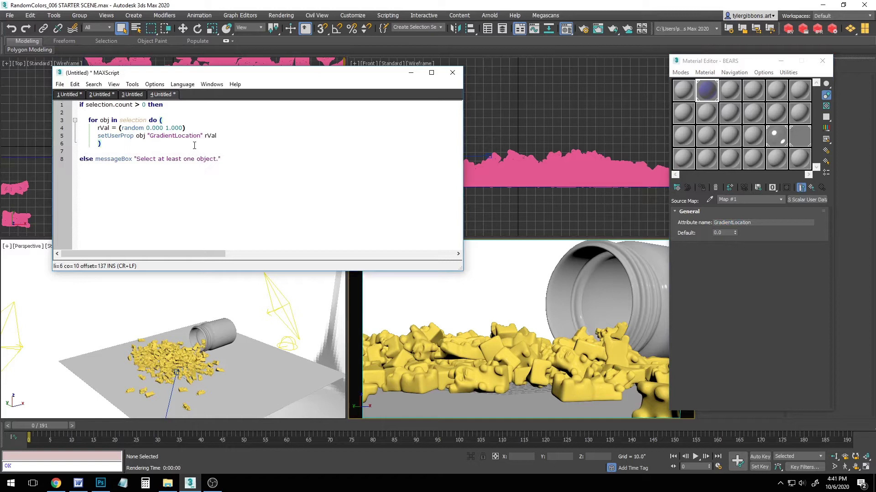
pyautogui.doubleClick(103, 136)
pyautogui.moveTo(160, 136); pyautogui.dragTo(197, 136)
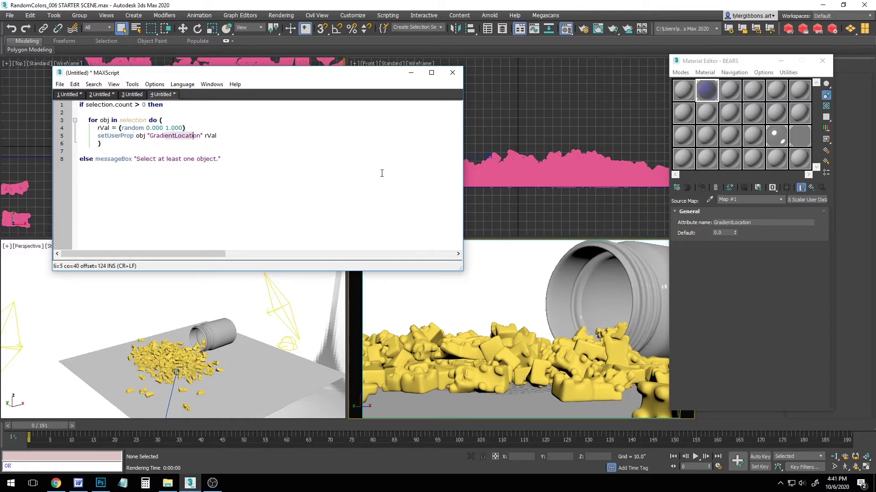
pyautogui.doubleClick(759, 224)
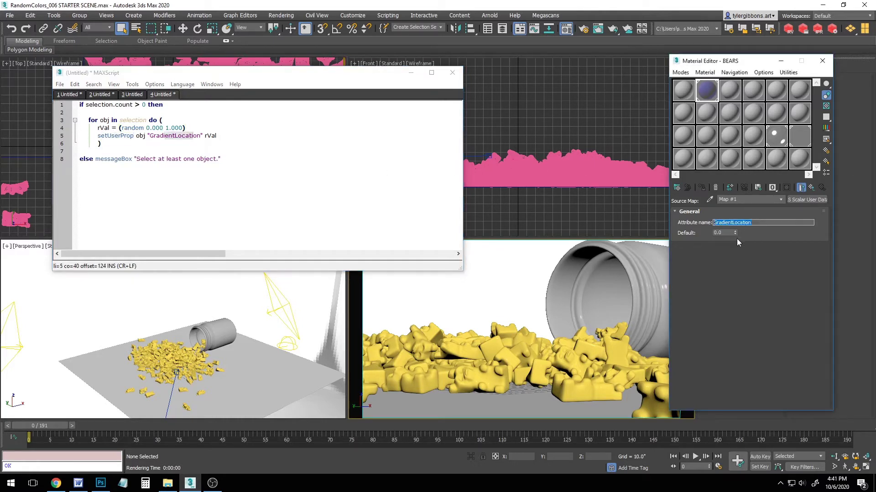
pyautogui.click(218, 135)
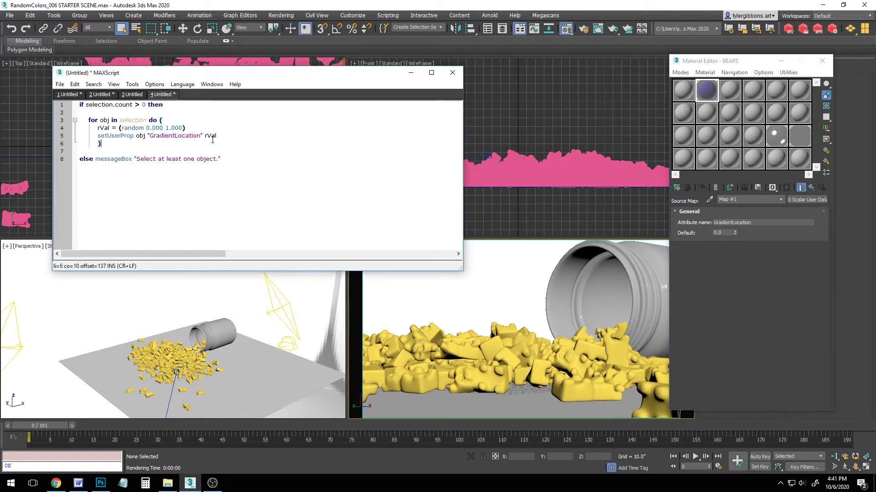
pyautogui.moveTo(218, 135); pyautogui.dragTo(205, 136)
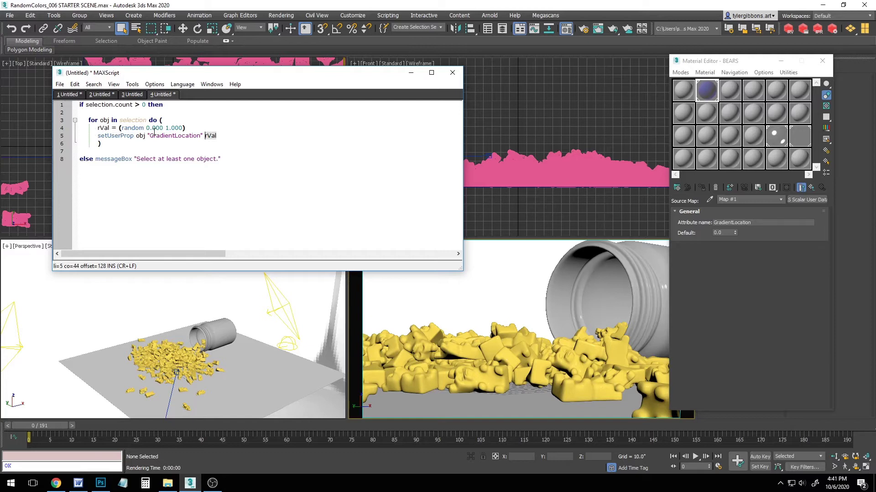
pyautogui.press('End')
# Select one gummy bear and inspect its Object Properties before running the script.
pyautogui.click(506, 334)
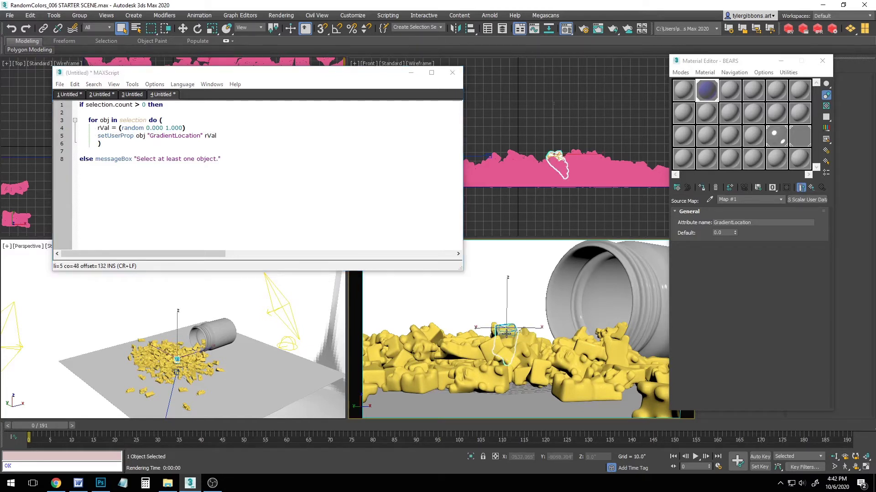
pyautogui.rightClick(507, 336)
pyautogui.click(531, 396)
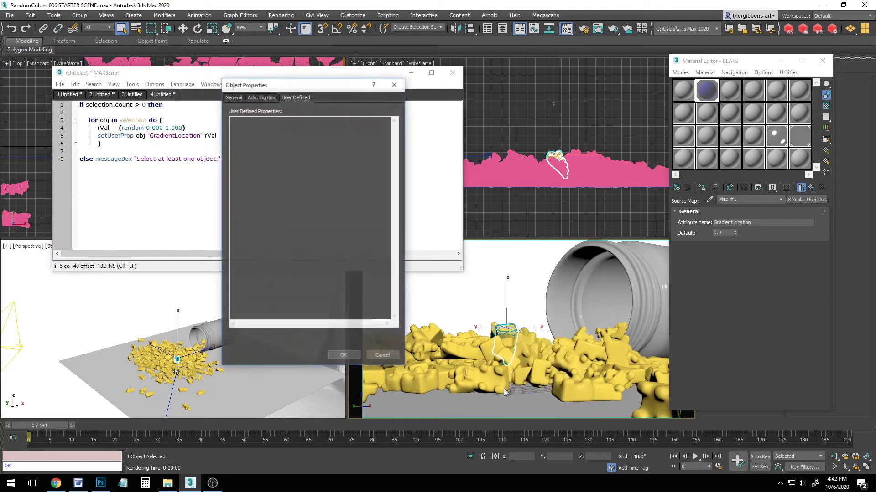
pyautogui.moveTo(281, 87); pyautogui.dragTo(530, 80)
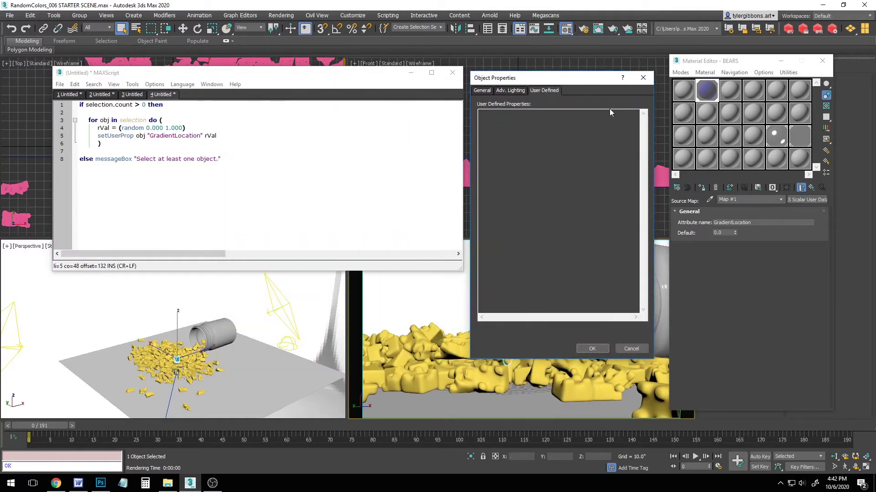
pyautogui.click(643, 79)
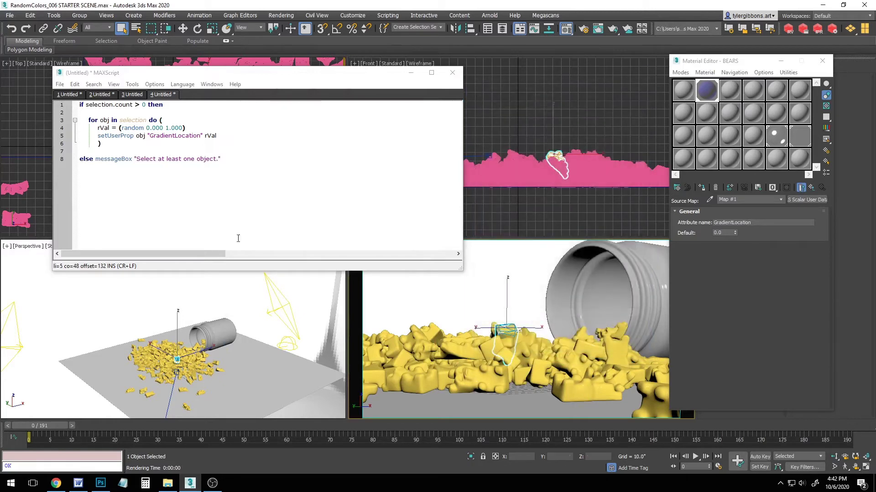
# Run Tools > Evaluate All and check the bear's GradientLocation value (0.931048).
pyautogui.click(132, 85)
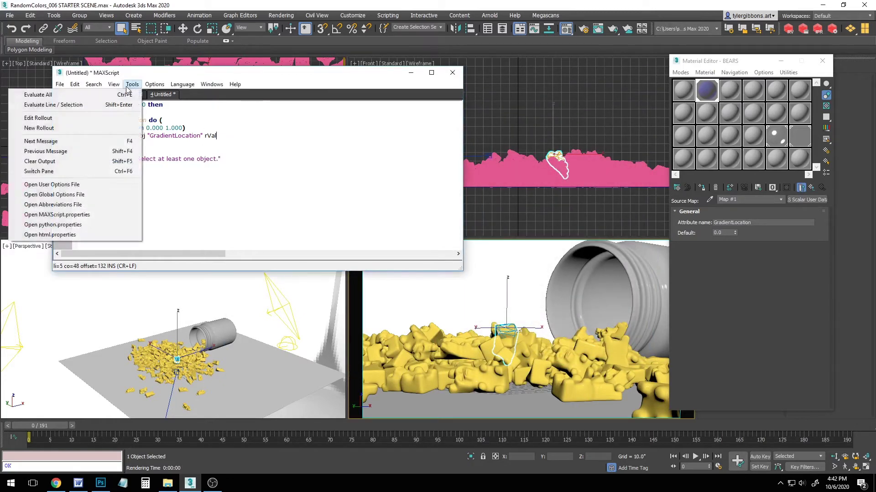
pyautogui.click(132, 84)
pyautogui.click(119, 97)
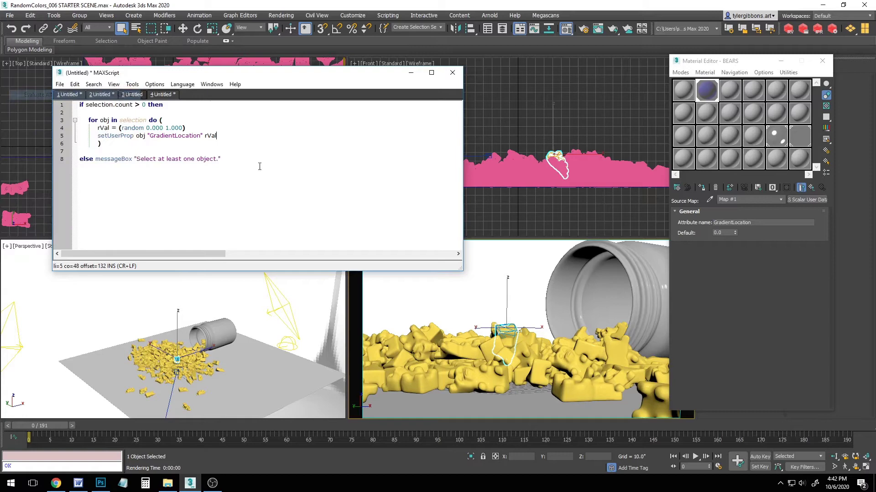
pyautogui.rightClick(506, 327)
pyautogui.click(535, 395)
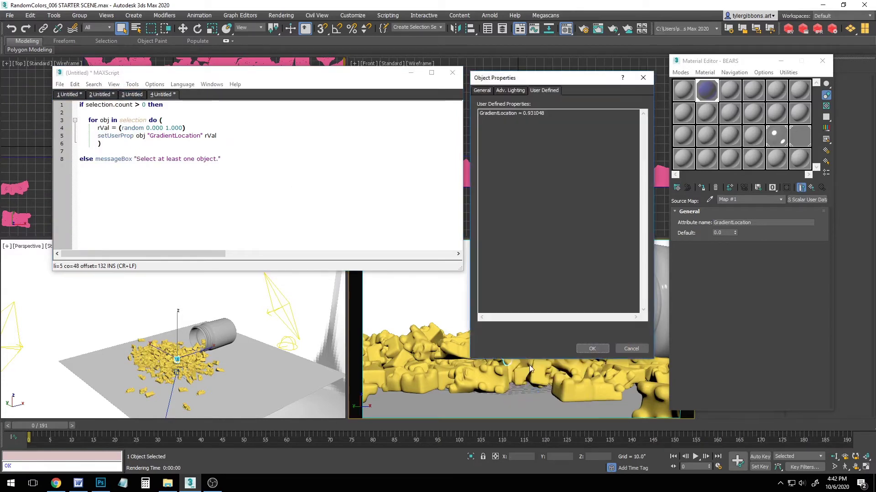
pyautogui.moveTo(542, 89); pyautogui.dragTo(449, 132)
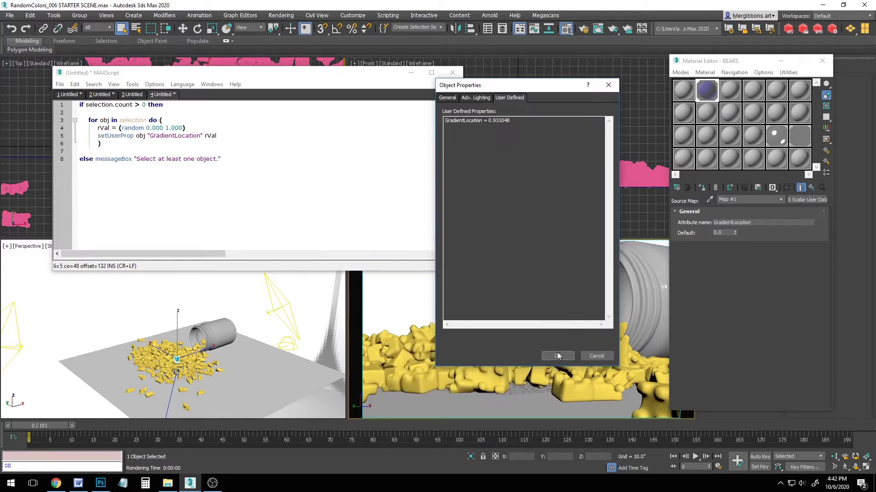
pyautogui.click(557, 356)
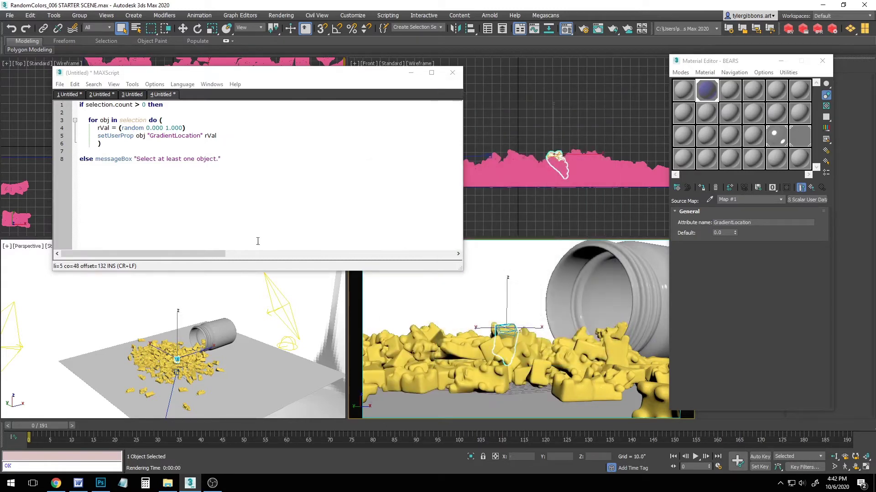
# Rerun the script and confirm the bear's GradientLocation changed to 0.837739.
pyautogui.click(133, 84)
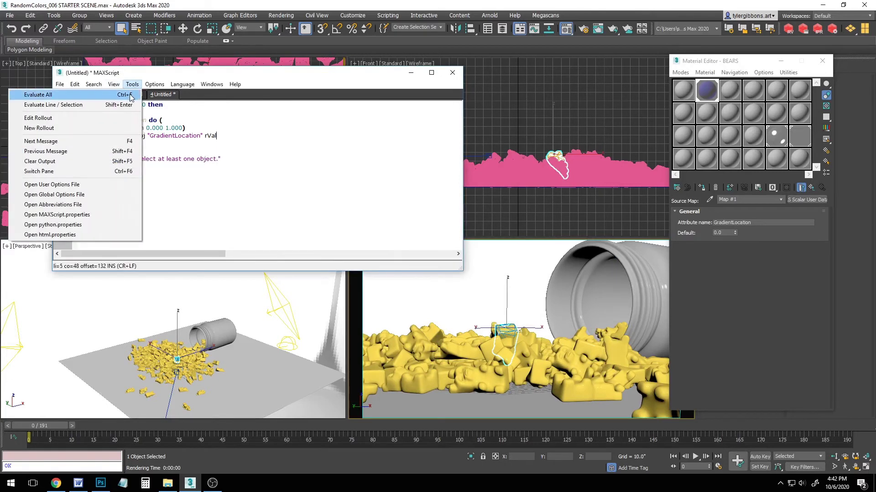
pyautogui.press('Escape')
pyautogui.rightClick(508, 332)
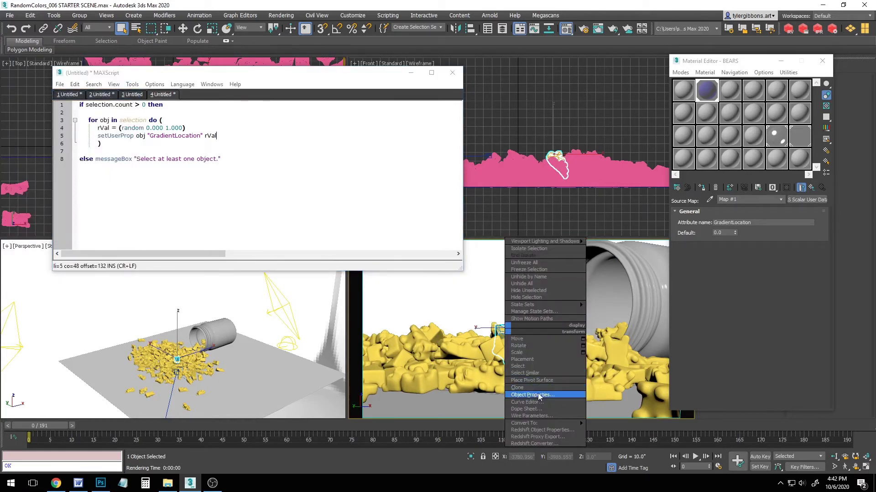
pyautogui.click(505, 394)
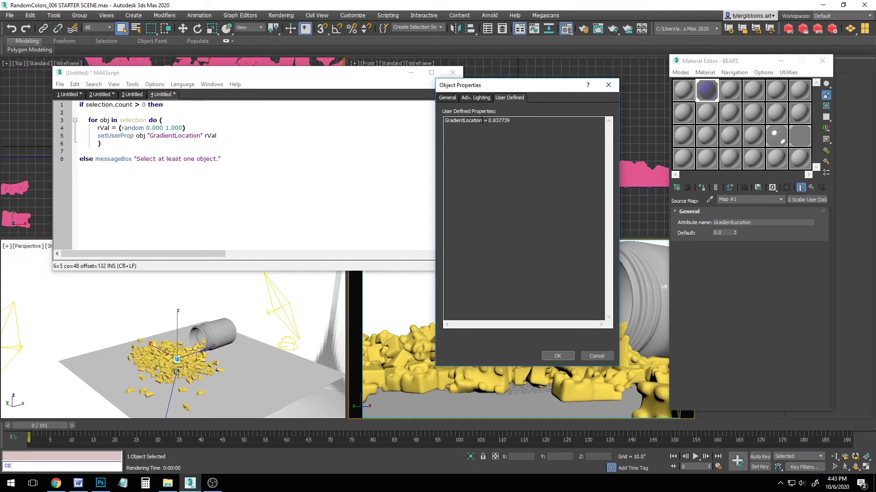
pyautogui.press('Escape')
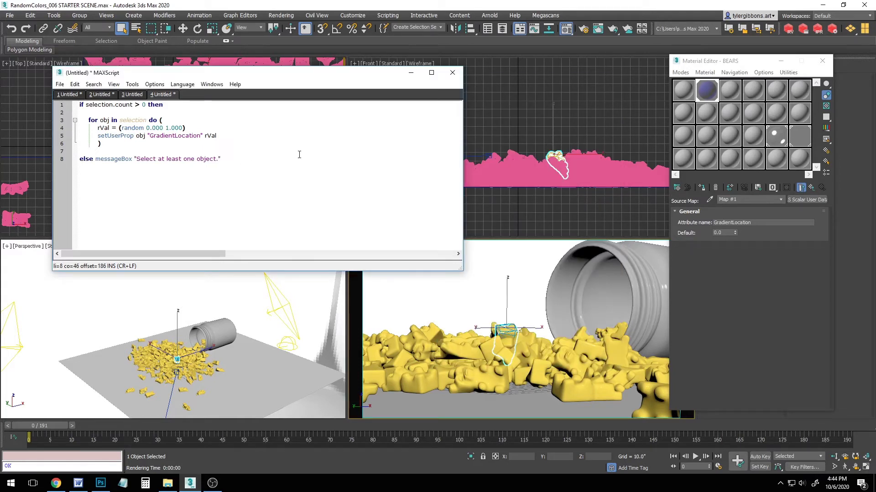
# Select all 214 Box bear objects from the scene list and run Evaluate All on them.
pyautogui.click(135, 29)
pyautogui.scroll(-5, 110, 182)
pyautogui.click(37, 64)
pyautogui.keyDown('shift'); pyautogui.click(37, 171); pyautogui.keyUp('shift')
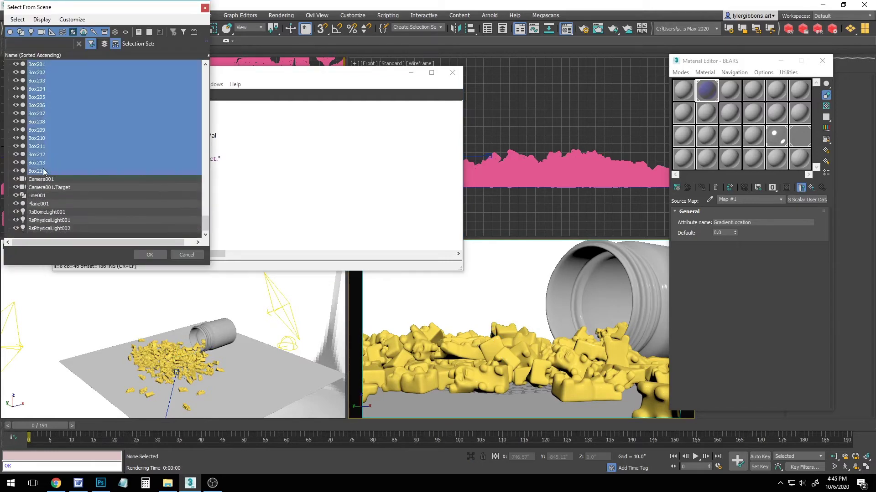
pyautogui.click(150, 255)
pyautogui.click(132, 84)
pyautogui.click(120, 91)
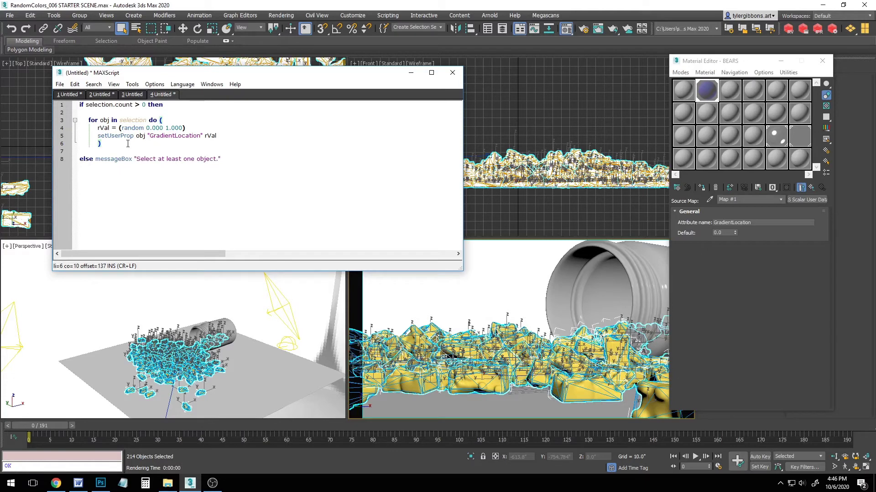
# Add messageBox "Success!" after the loop and run the script to test it.
pyautogui.press('Return')
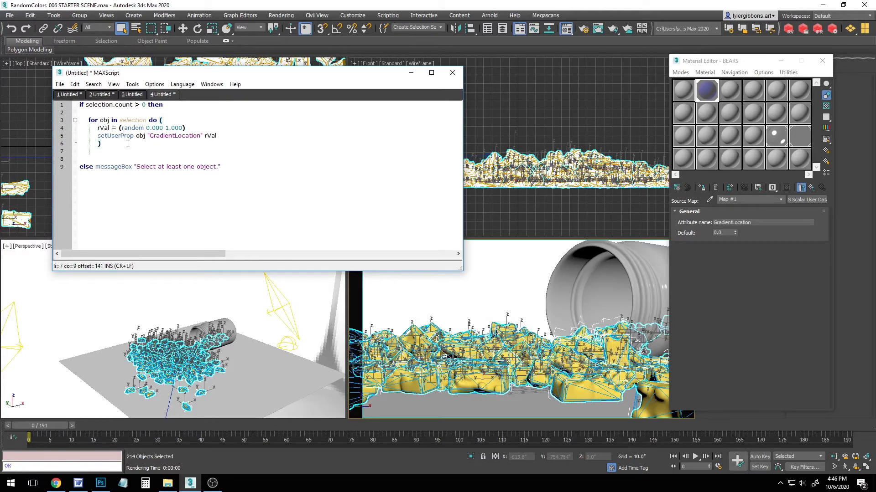
pyautogui.press('Return')
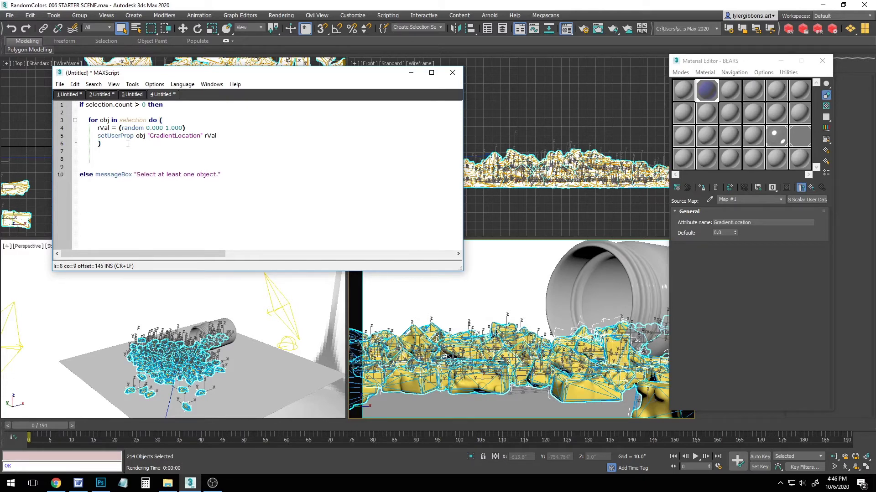
pyautogui.write('messa')
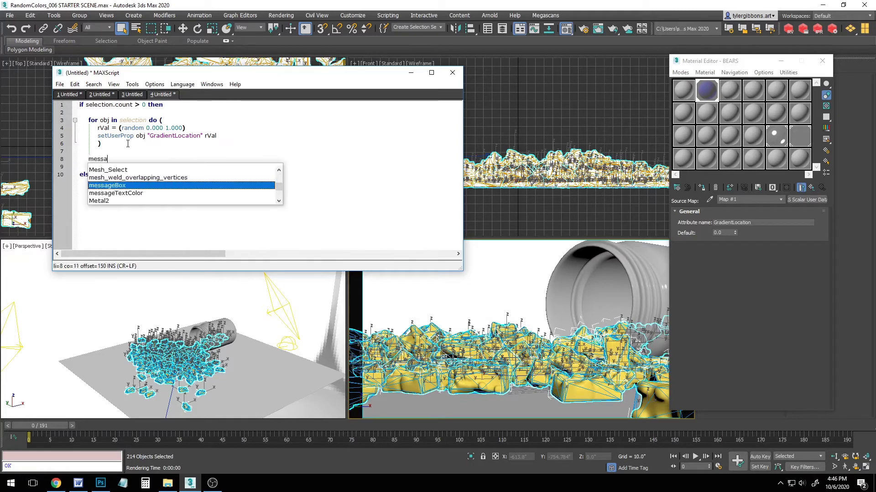
pyautogui.write('geBox ')
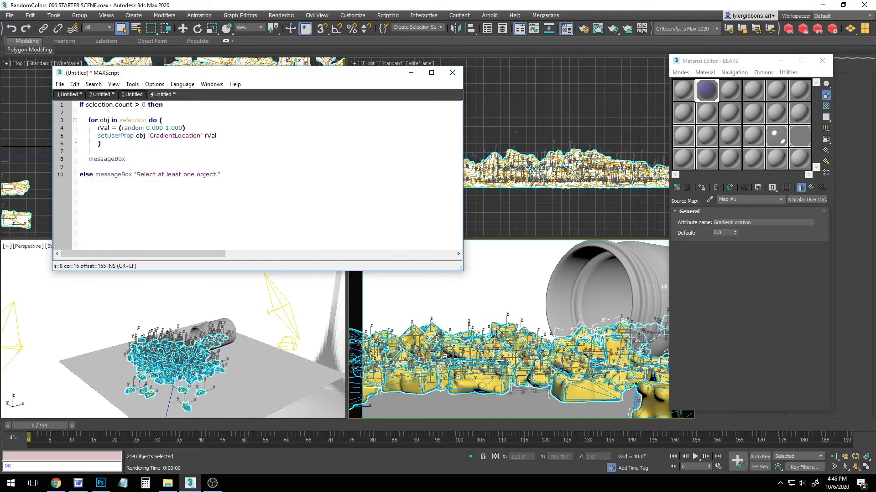
pyautogui.write('"Success')
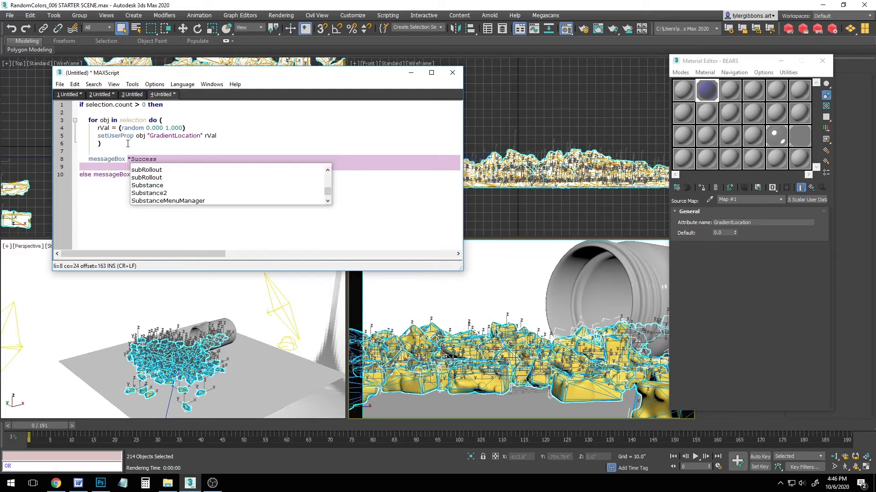
pyautogui.write('!"')
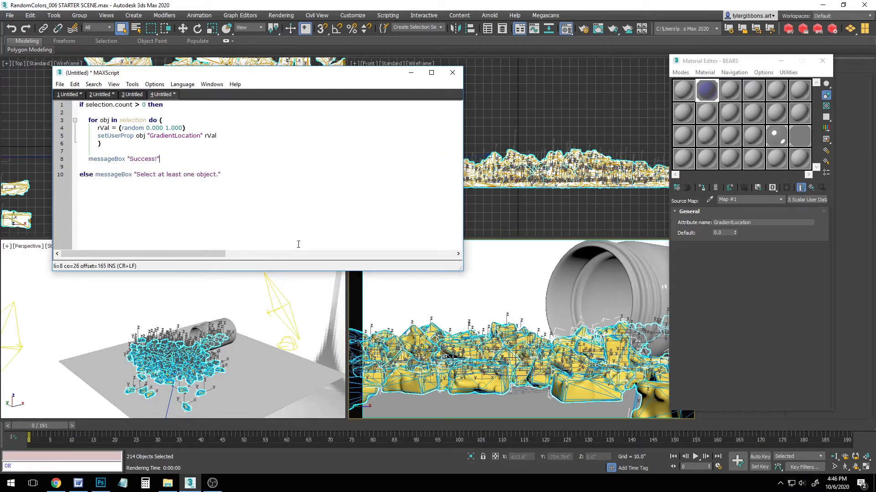
pyautogui.click(132, 85)
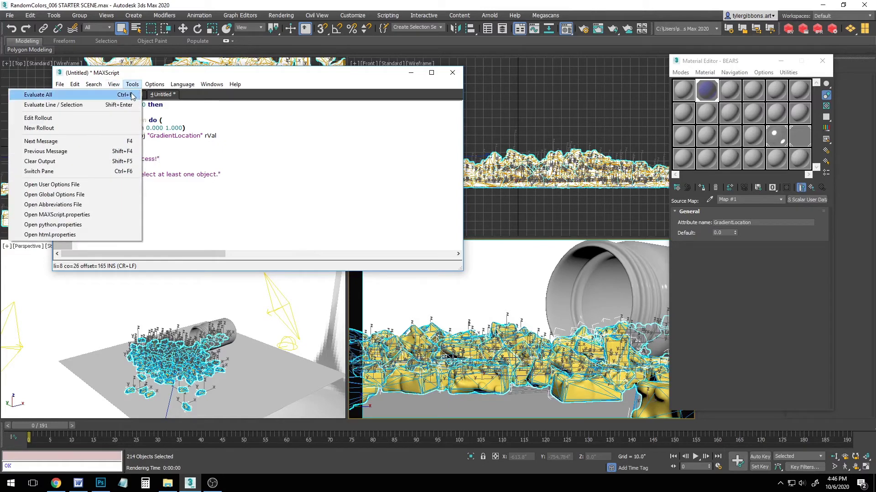
pyautogui.click(132, 93)
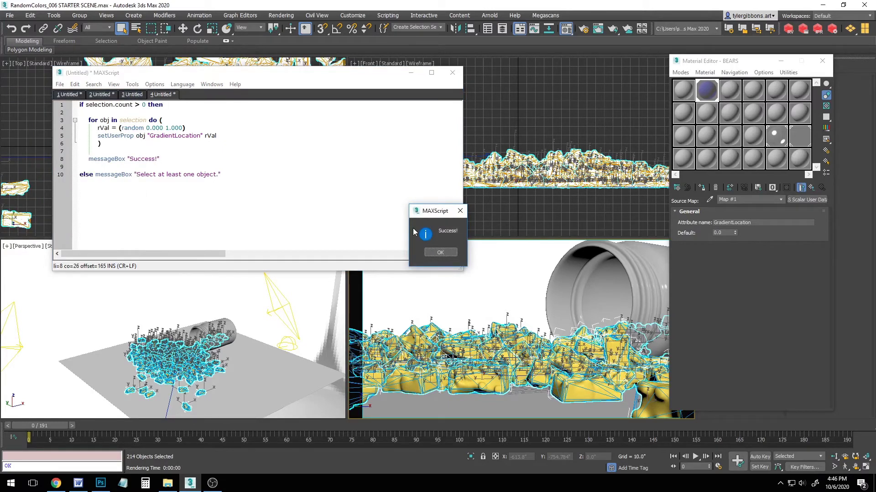
# Dismiss the Success! message and inspect one bear's Object Properties.
pyautogui.click(432, 253)
pyautogui.click(457, 341)
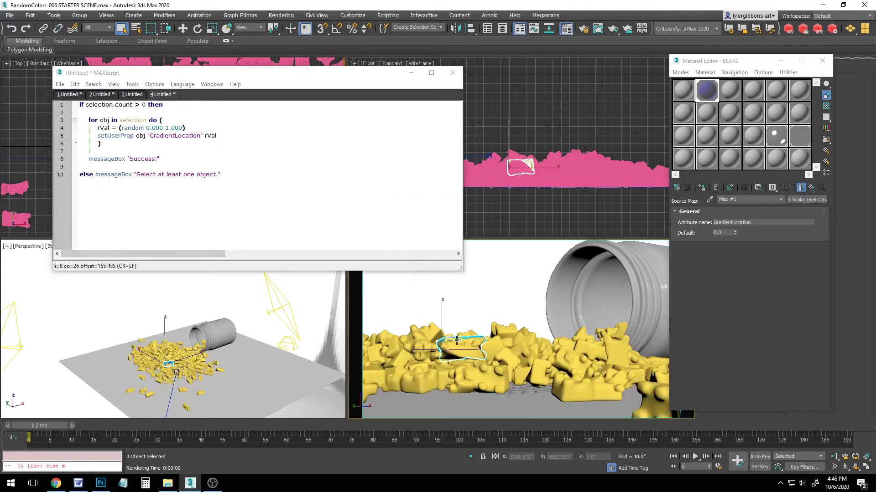
pyautogui.rightClick(456, 342)
pyautogui.click(481, 411)
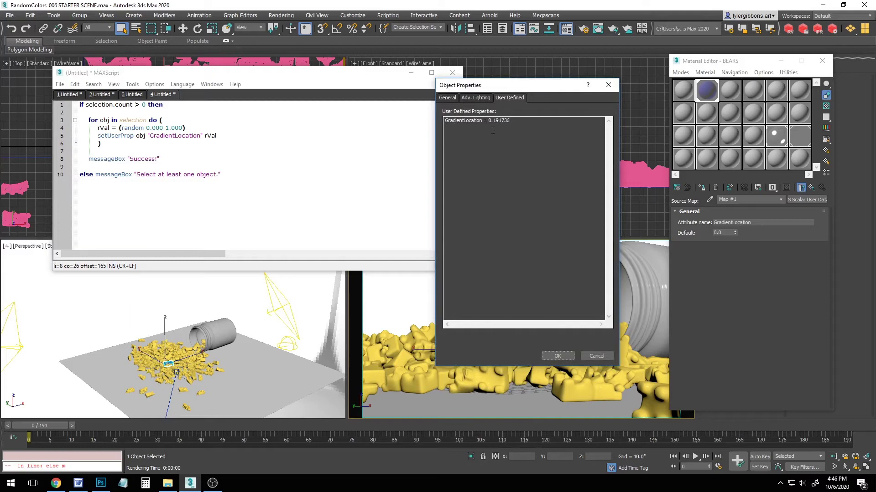
pyautogui.click(608, 84)
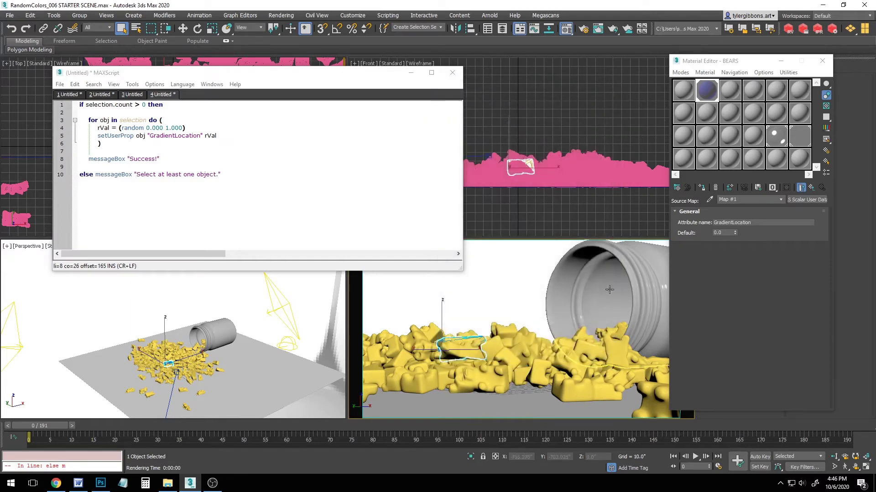
# Compare the GradientLocation values in two more bears' Object Properties.
pyautogui.click(578, 352)
pyautogui.rightClick(580, 356)
pyautogui.click(603, 416)
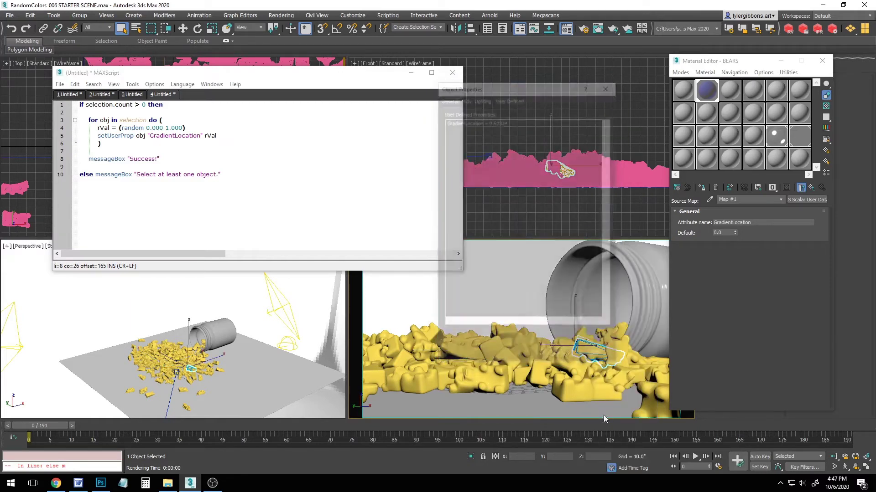
pyautogui.click(608, 85)
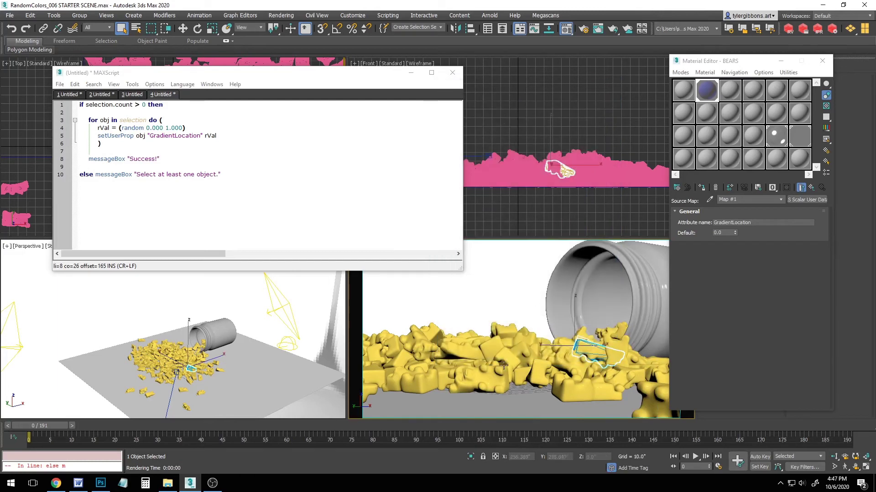
pyautogui.click(511, 378)
pyautogui.rightClick(583, 356)
pyautogui.click(524, 423)
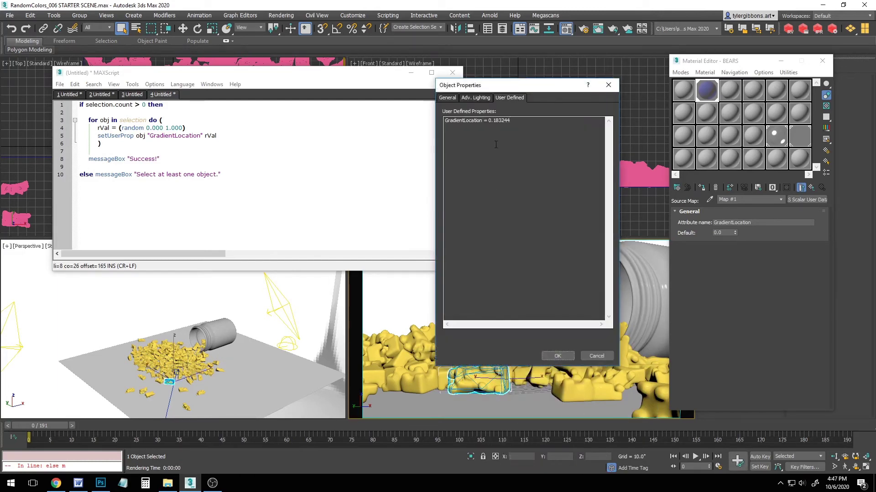
pyautogui.click(556, 357)
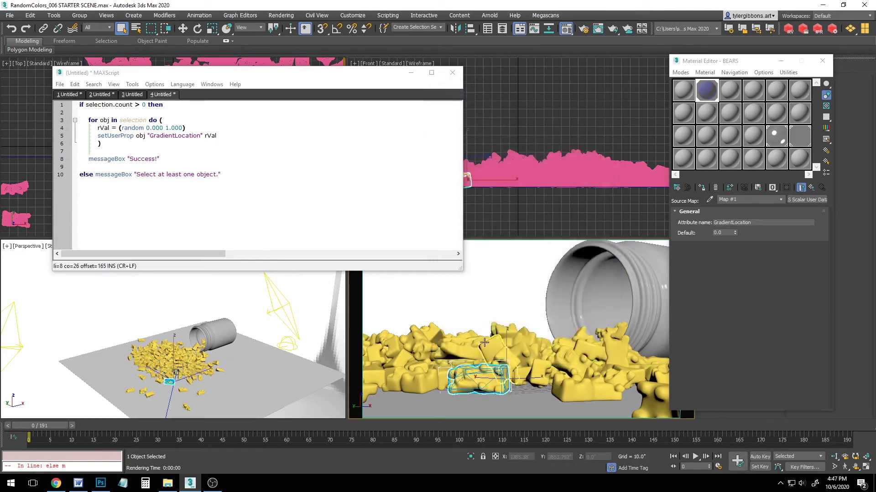
# Highlight GradientLocation = 0.183244 in the user-defined properties and confirm with OK.
pyautogui.click(308, 195)
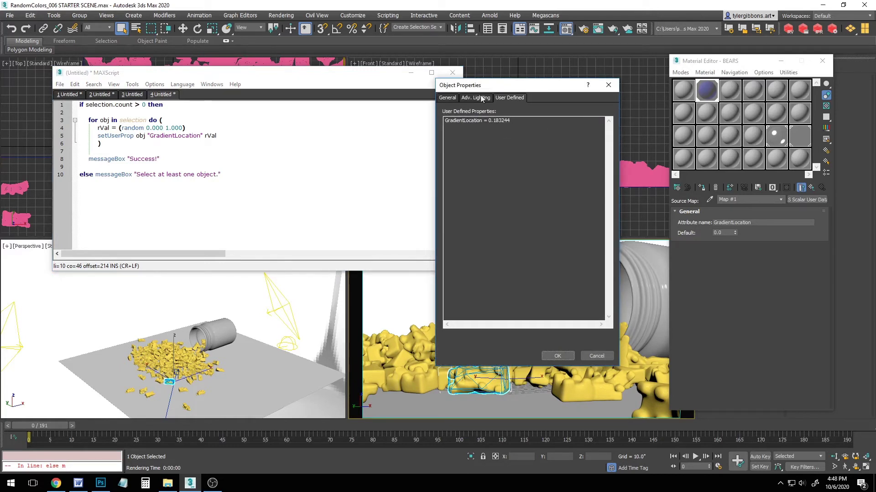
pyautogui.moveTo(510, 121); pyautogui.dragTo(482, 120)
pyautogui.doubleClick(448, 122)
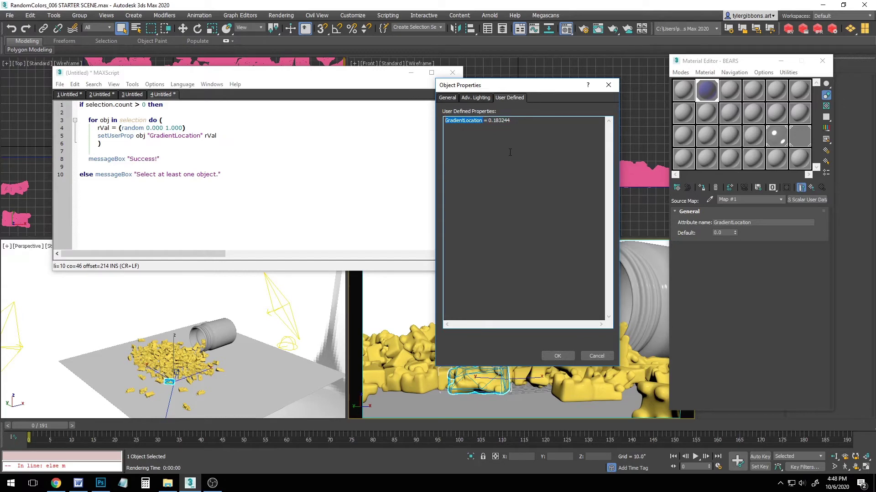
pyautogui.click(556, 355)
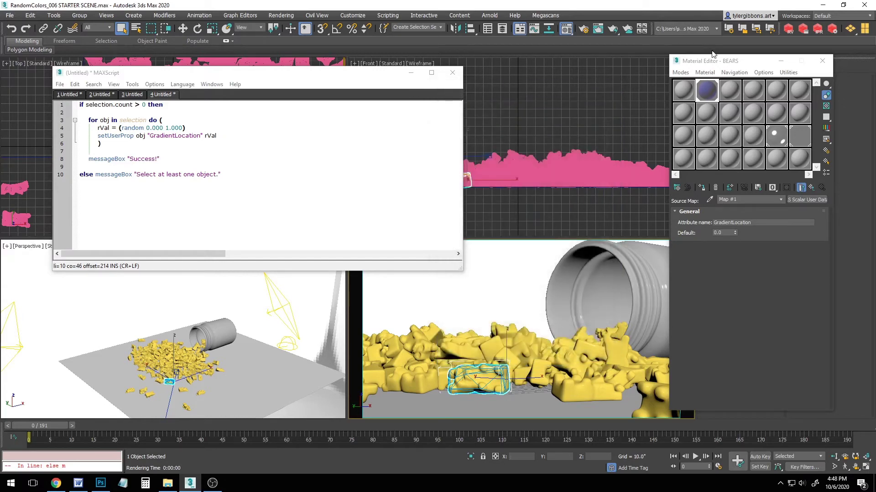
# Go up from the Gradient Ramp map to the parent BEARS material.
pyautogui.moveTo(713, 65); pyautogui.dragTo(690, 62)
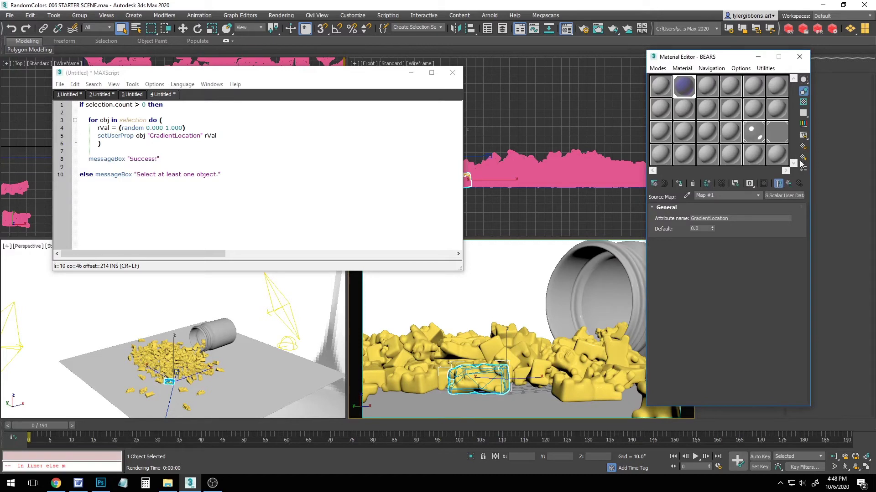
pyautogui.click(737, 218)
pyautogui.click(788, 184)
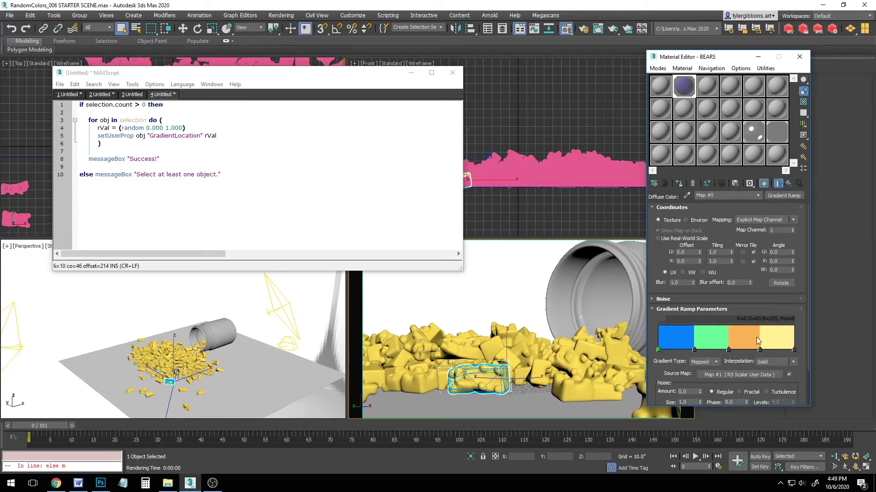
pyautogui.click(789, 184)
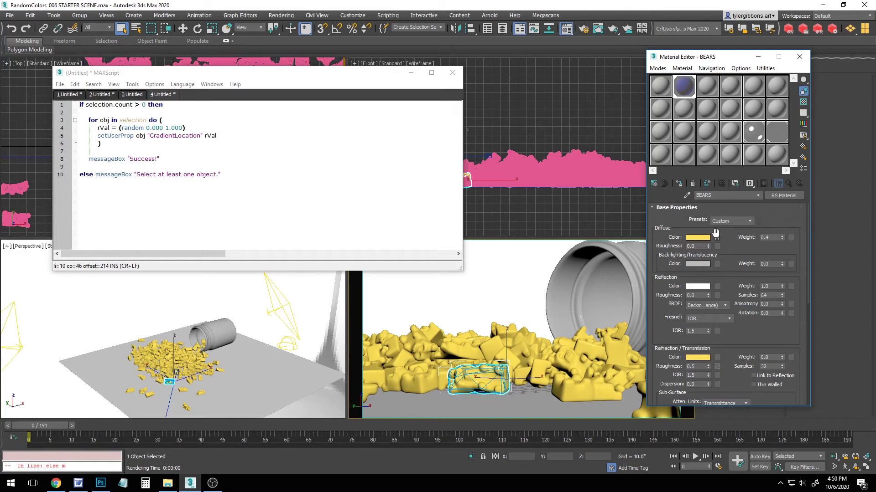
# Instance the Diffuse gradient ramp map onto the Refraction Color slot.
pyautogui.moveTo(717, 237); pyautogui.dragTo(712, 286)
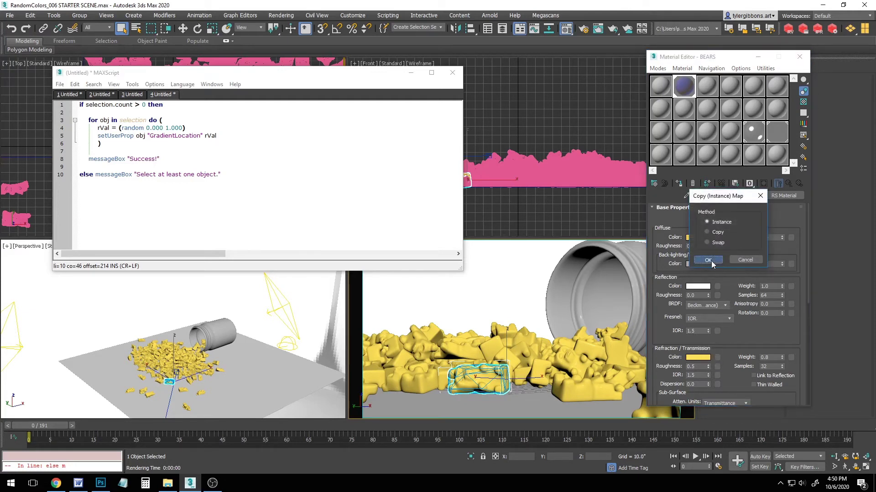
pyautogui.click(710, 261)
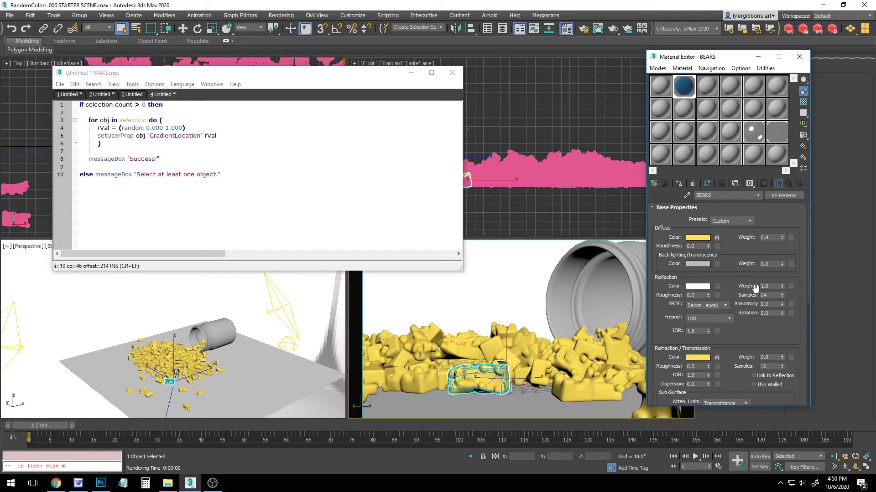
pyautogui.rightClick(555, 249)
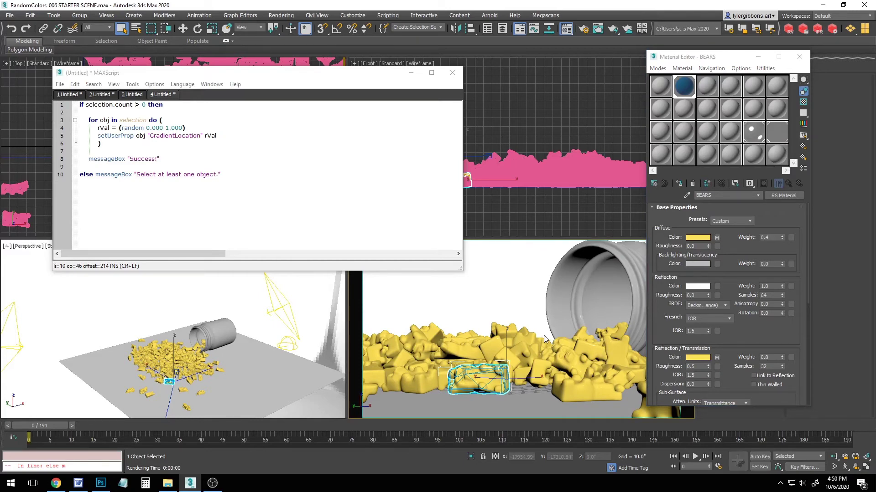
# Render the camera view in Redshift, inspect the multicoloured bears, and close the window.
pyautogui.hotkey('shift', 'q')
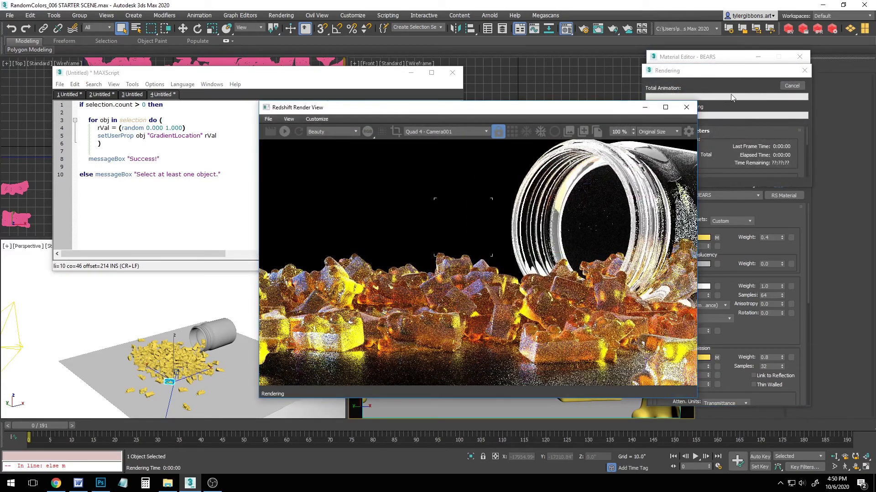
pyautogui.moveTo(395, 112); pyautogui.dragTo(164, 123)
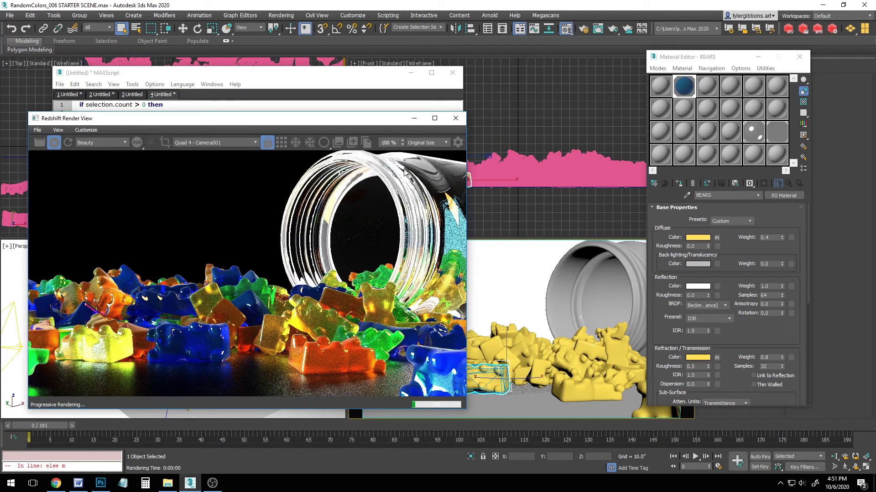
pyautogui.click(455, 118)
# Ctrl-select nine gummy bears in the camera view.
pyautogui.click(564, 357)
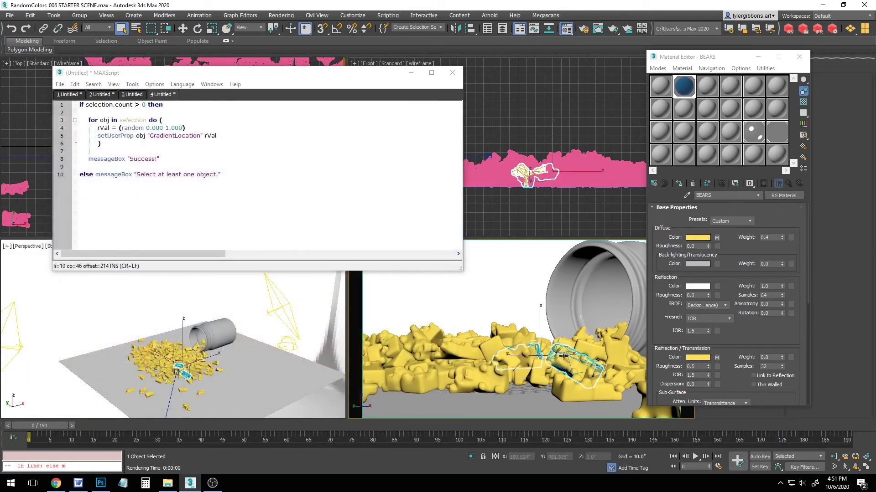
pyautogui.keyDown('ctrl'); pyautogui.click(539, 376); pyautogui.keyUp('ctrl')
pyautogui.keyDown('ctrl'); pyautogui.click(586, 392); pyautogui.keyUp('ctrl')
pyautogui.keyDown('ctrl'); pyautogui.click(615, 355); pyautogui.keyUp('ctrl')
pyautogui.keyDown('ctrl'); pyautogui.click(584, 349); pyautogui.keyUp('ctrl')
pyautogui.keyDown('ctrl'); pyautogui.click(458, 349); pyautogui.keyUp('ctrl')
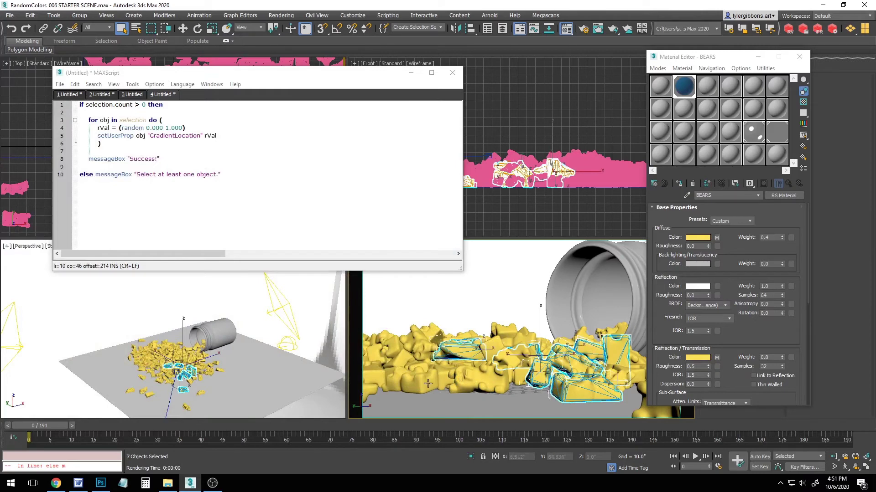
pyautogui.keyDown('ctrl'); pyautogui.click(428, 384); pyautogui.keyUp('ctrl')
pyautogui.keyDown('ctrl'); pyautogui.click(479, 378); pyautogui.keyUp('ctrl')
# Run Evaluate All on the chosen bears, dismiss Success!, and view the Redshift render.
pyautogui.click(113, 85)
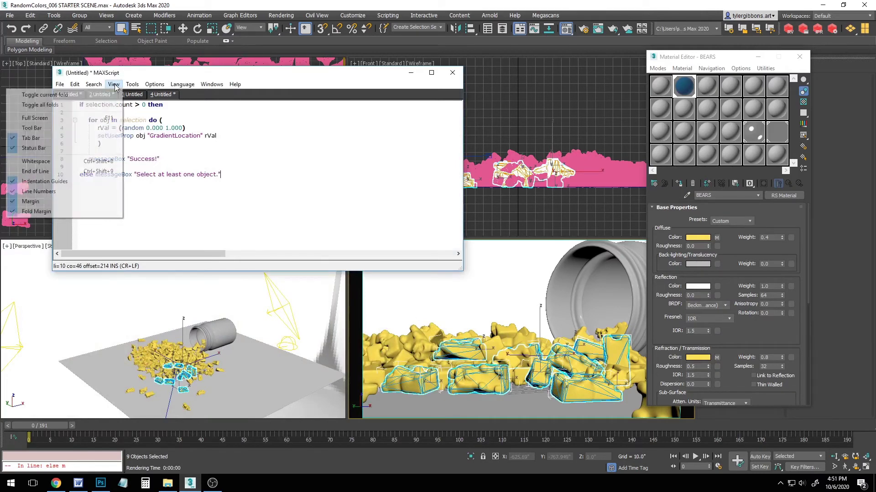
pyautogui.click(119, 95)
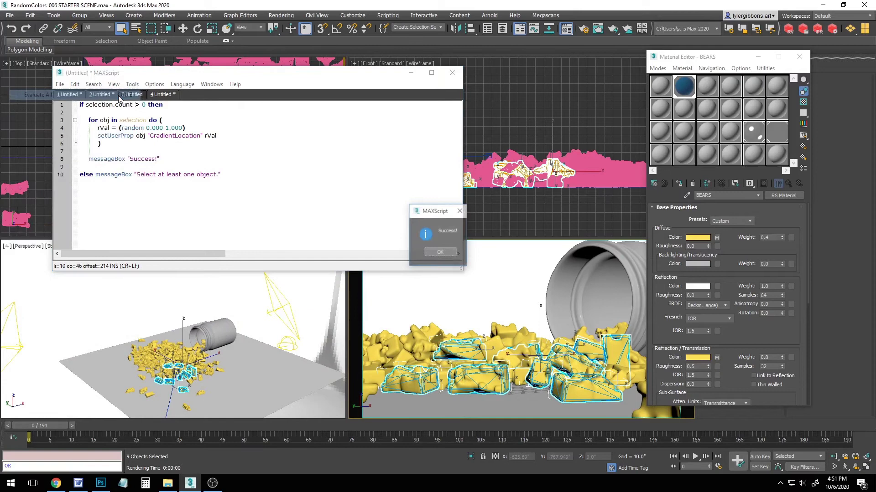
pyautogui.click(440, 252)
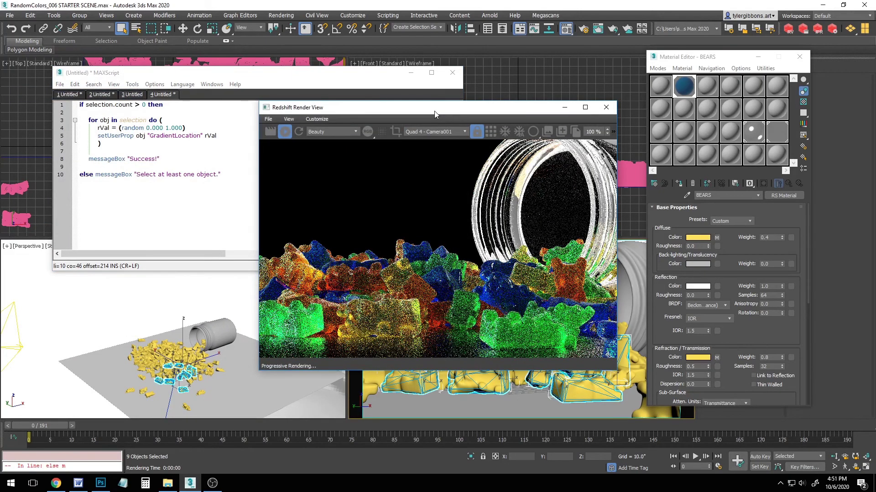
pyautogui.moveTo(434, 111); pyautogui.dragTo(293, 96)
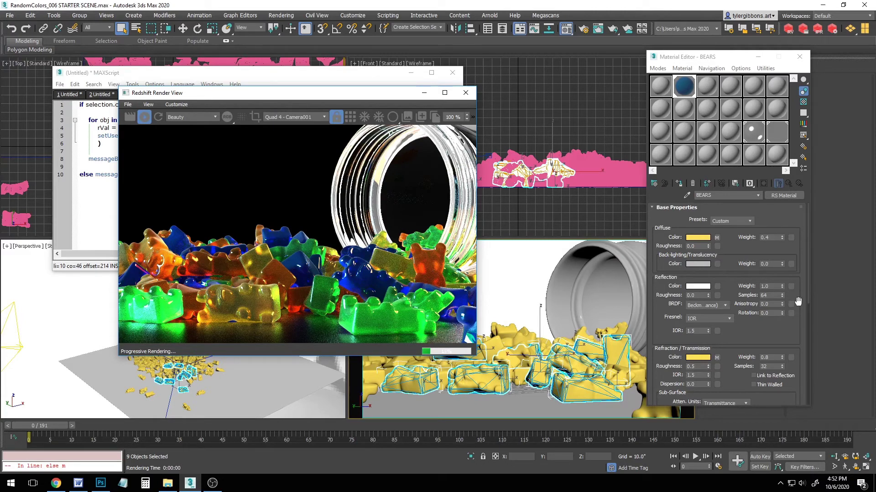
# Recolour the diffuse Gradient Ramp's flags in the Color Selector.
pyautogui.click(717, 238)
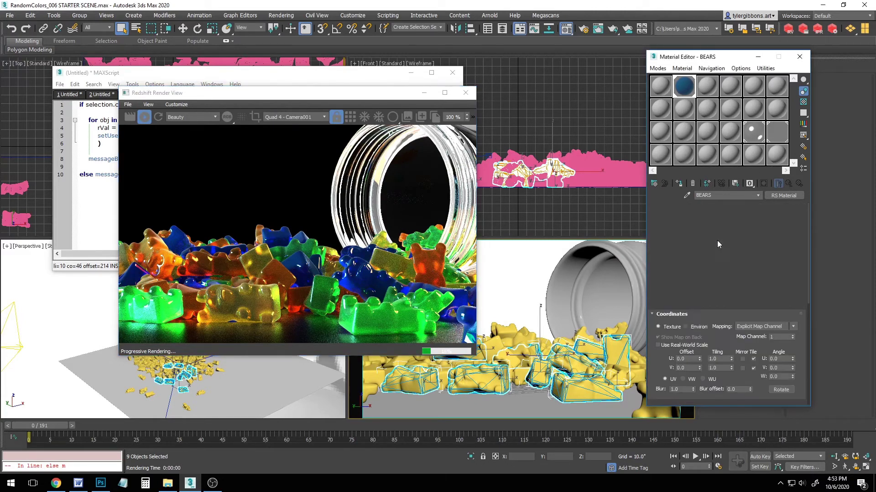
pyautogui.doubleClick(694, 349)
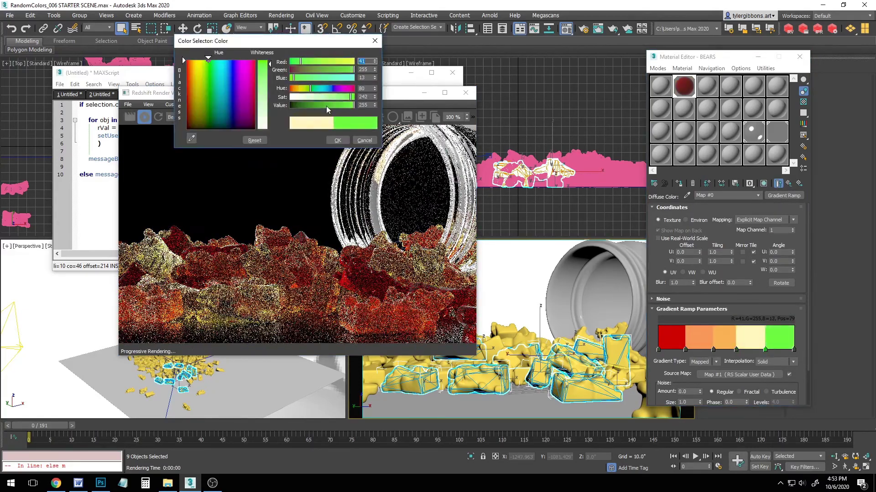
pyautogui.click(338, 140)
pyautogui.doubleClick(713, 349)
pyautogui.click(337, 140)
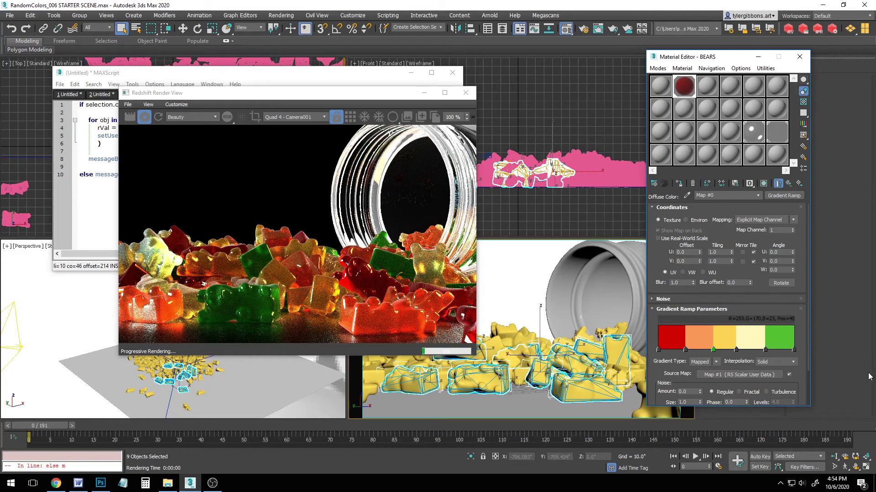
# Drag the ramp flags to resize the colour bands, with stops at 65 and 18.
pyautogui.moveTo(765, 350); pyautogui.dragTo(699, 349)
pyautogui.moveTo(685, 349); pyautogui.dragTo(668, 349)
pyautogui.moveTo(713, 350); pyautogui.dragTo(682, 349)
pyautogui.moveTo(742, 349); pyautogui.dragTo(779, 348)
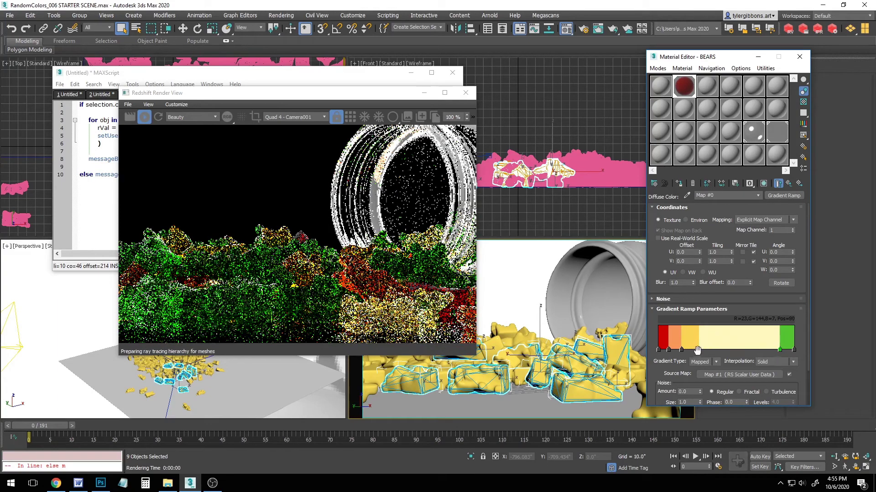
pyautogui.moveTo(698, 350); pyautogui.dragTo(771, 350)
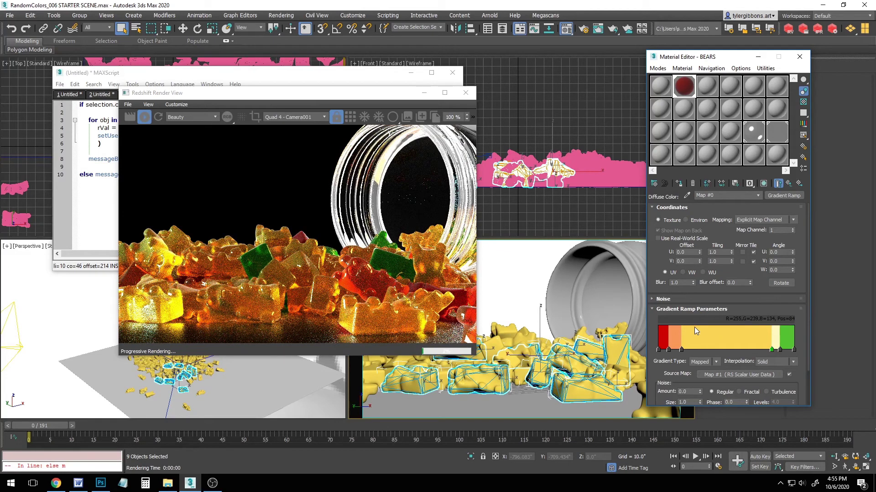
pyautogui.moveTo(771, 349); pyautogui.dragTo(747, 351)
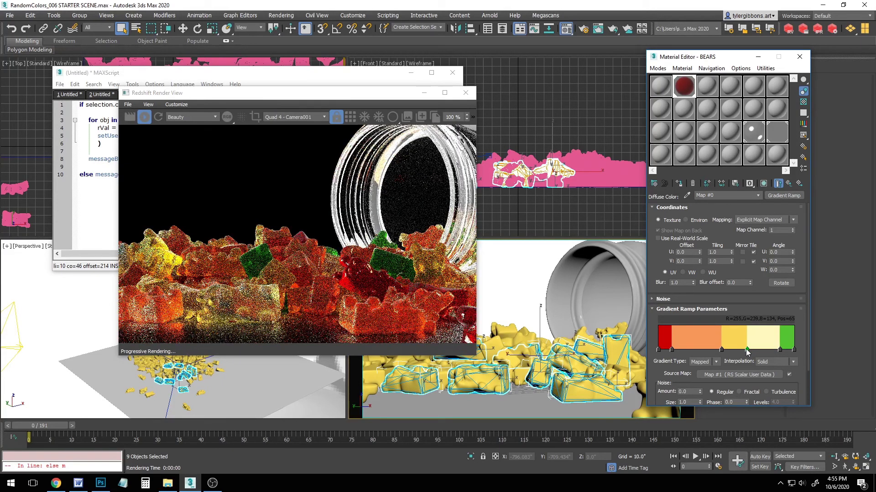
pyautogui.moveTo(721, 350)
pyautogui.mouseDown()
pyautogui.moveTo(665, 350)
pyautogui.moveTo(675, 350)
pyautogui.mouseUp()
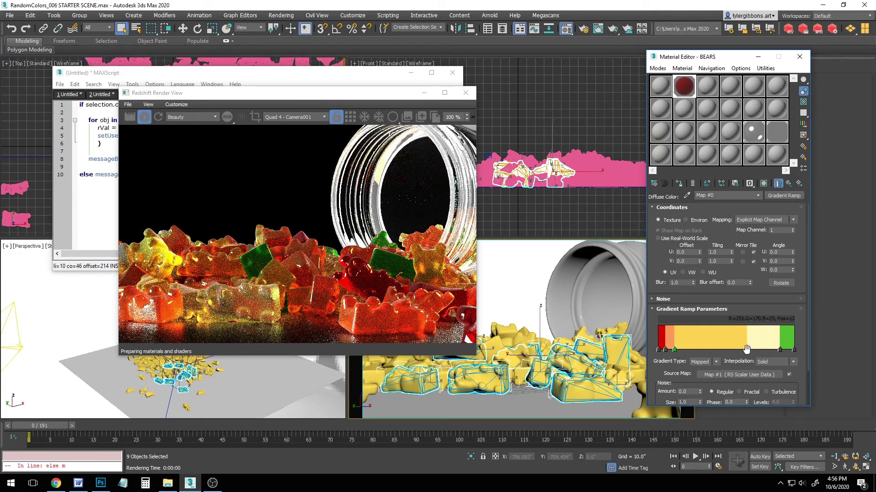
# Shrink the yellow band, narrow the green band, and set ramp interpolation to Linear.
pyautogui.moveTo(747, 350); pyautogui.dragTo(684, 349)
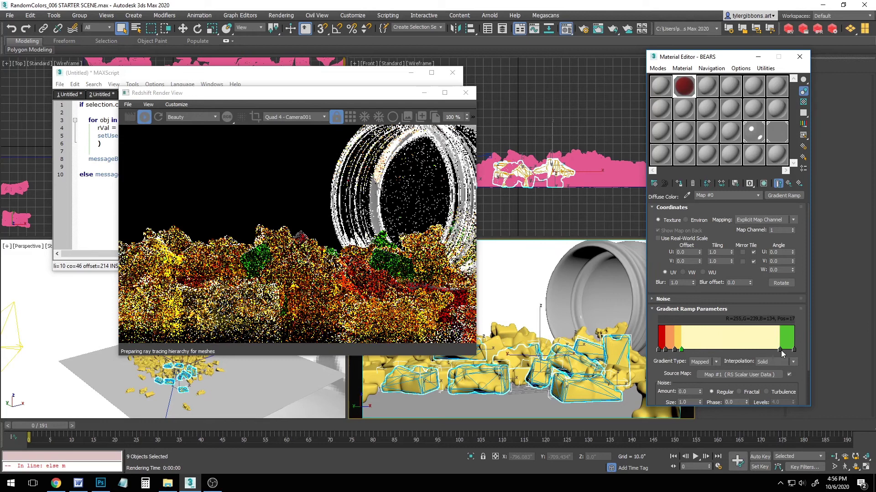
pyautogui.moveTo(779, 350); pyautogui.dragTo(785, 350)
pyautogui.click(785, 363)
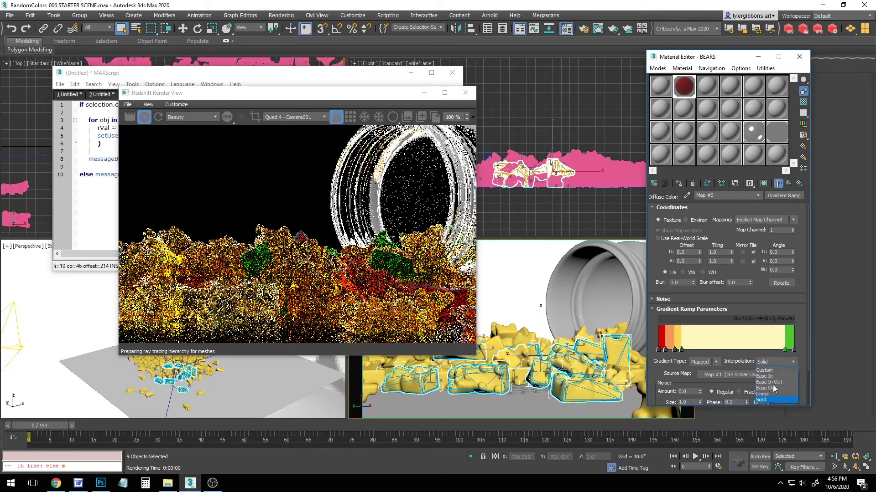
pyautogui.click(772, 395)
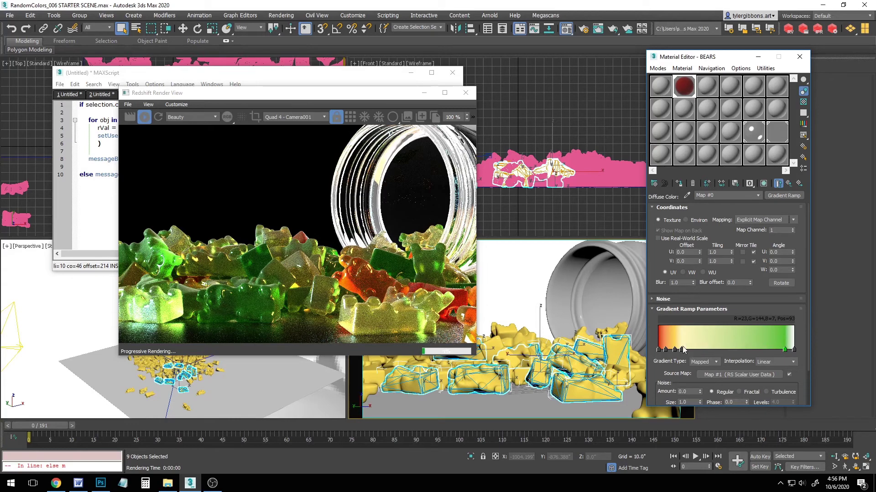
# Put the green stop at 89, restore Solid interpolation, and widen the red and orange bands.
pyautogui.moveTo(785, 349); pyautogui.dragTo(779, 349)
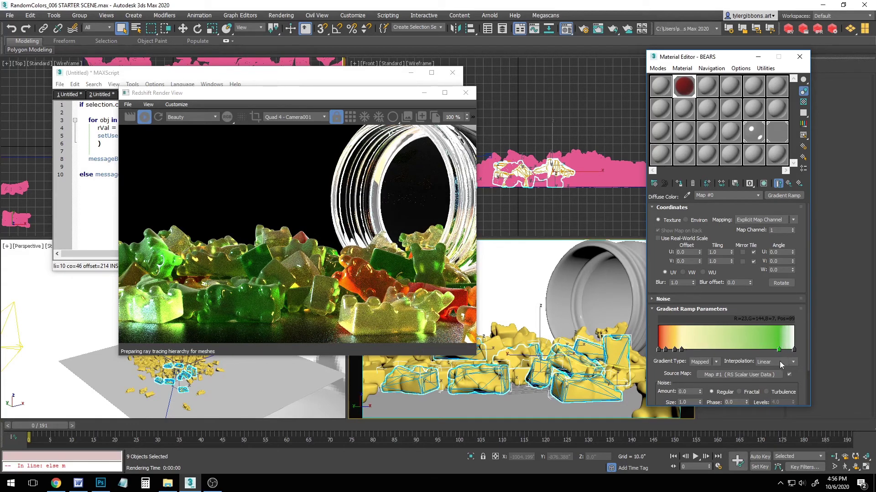
pyautogui.click(792, 362)
pyautogui.click(777, 400)
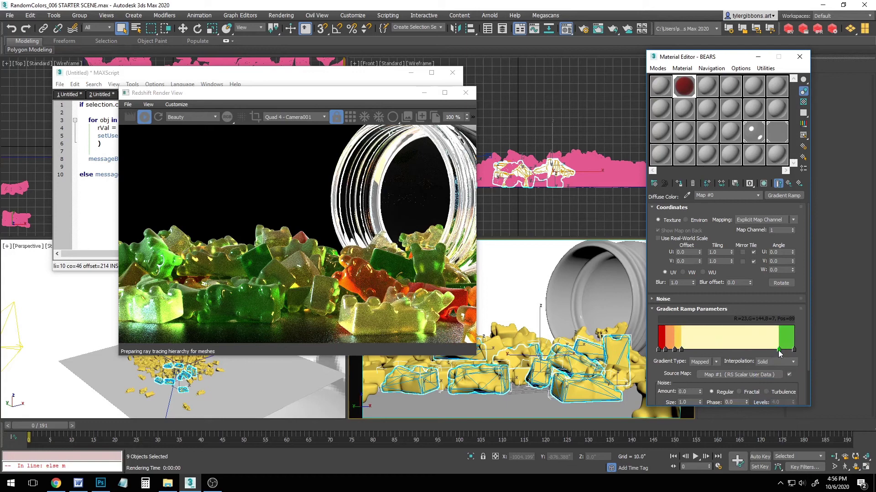
pyautogui.moveTo(675, 351); pyautogui.dragTo(722, 351)
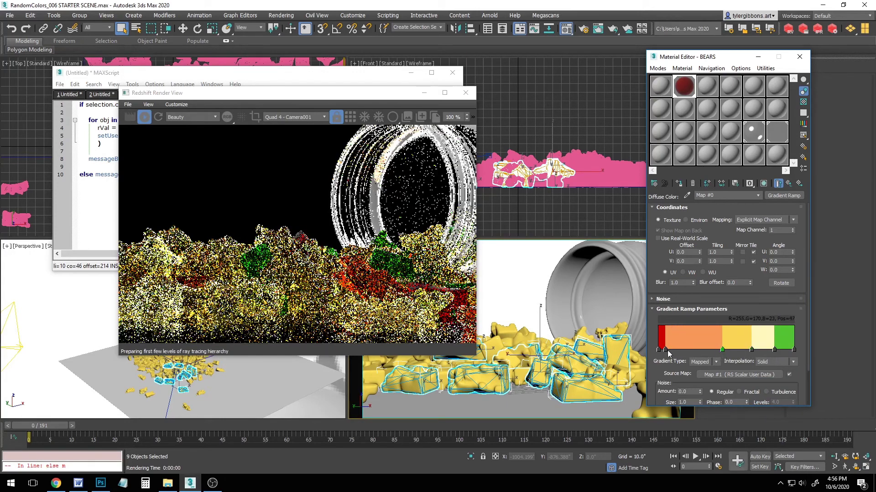
pyautogui.moveTo(665, 350); pyautogui.dragTo(694, 351)
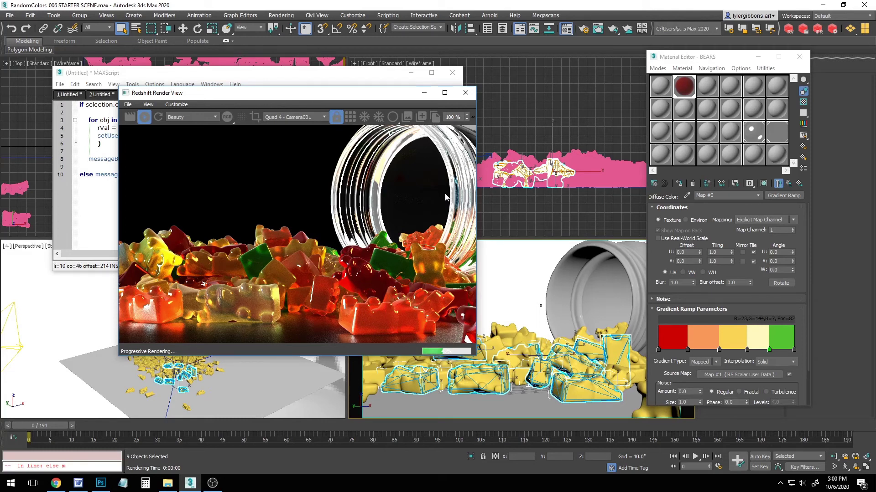
# Close the Redshift render window and bring the GradientLocation script editor forward.
pyautogui.click(465, 93)
pyautogui.click(219, 135)
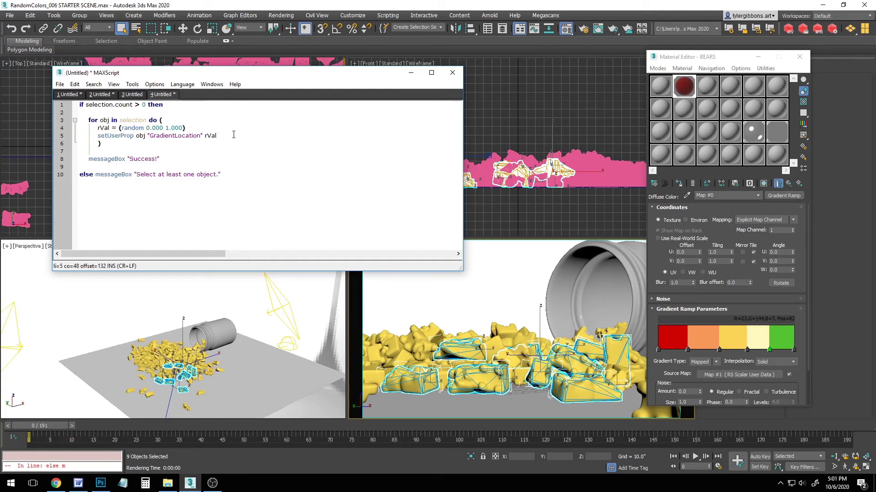
pyautogui.moveTo(234, 134); pyautogui.dragTo(174, 124)
pyautogui.click(194, 123)
pyautogui.hotkey('ctrl', 'e')
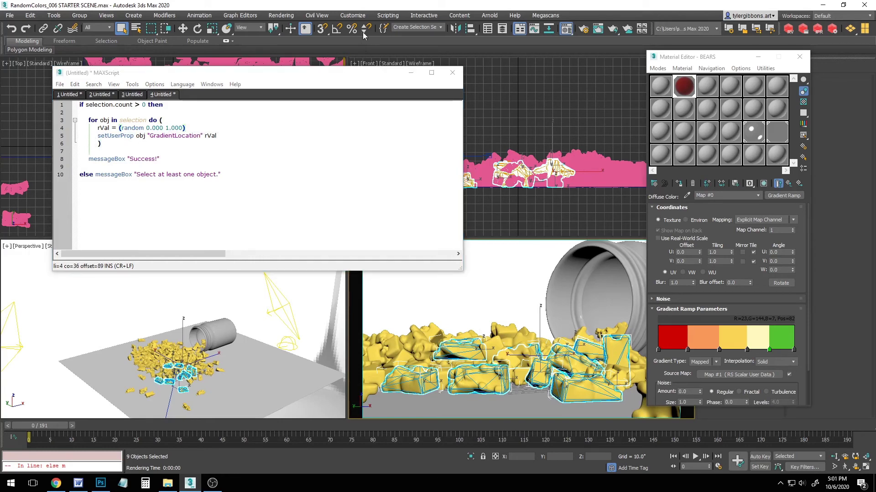
pyautogui.click(390, 17)
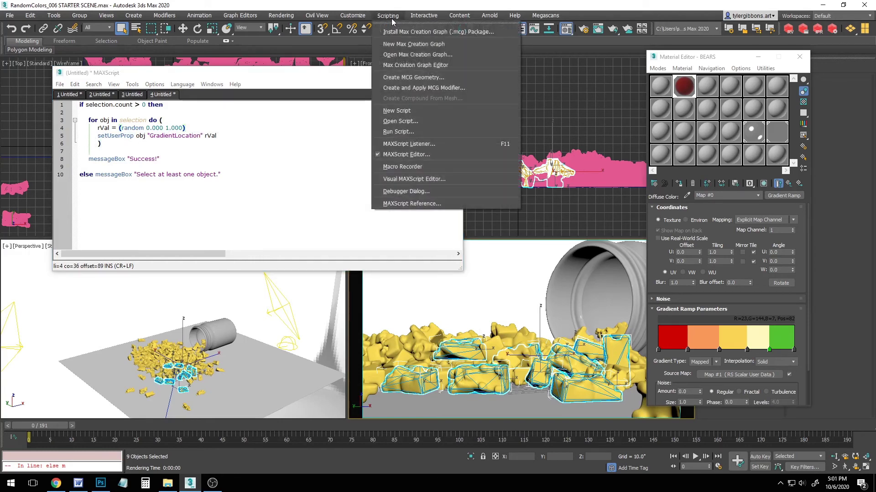
# Open the MAXScript Listener and clear its previous output.
pyautogui.click(415, 144)
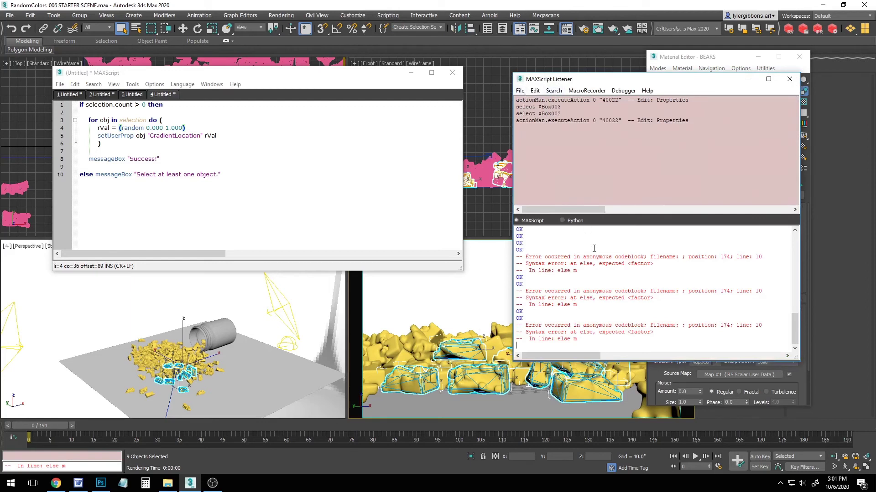
pyautogui.hotkey('ctrl', 'd')
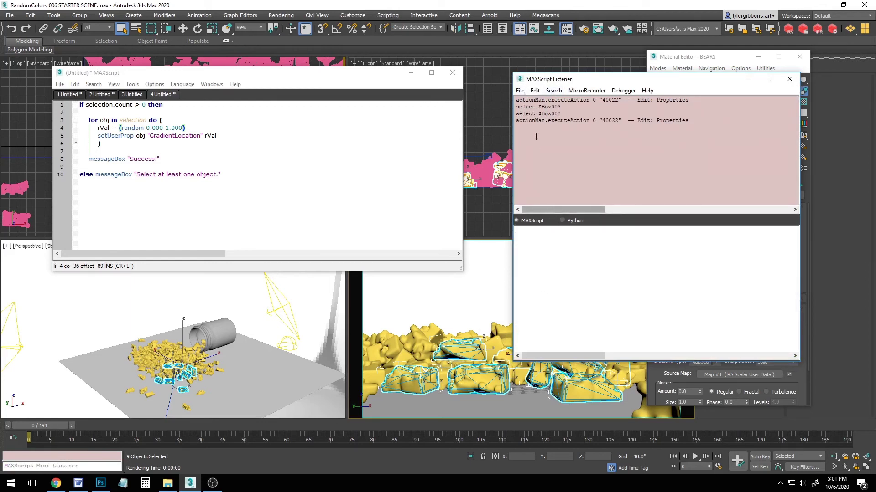
pyautogui.click(535, 91)
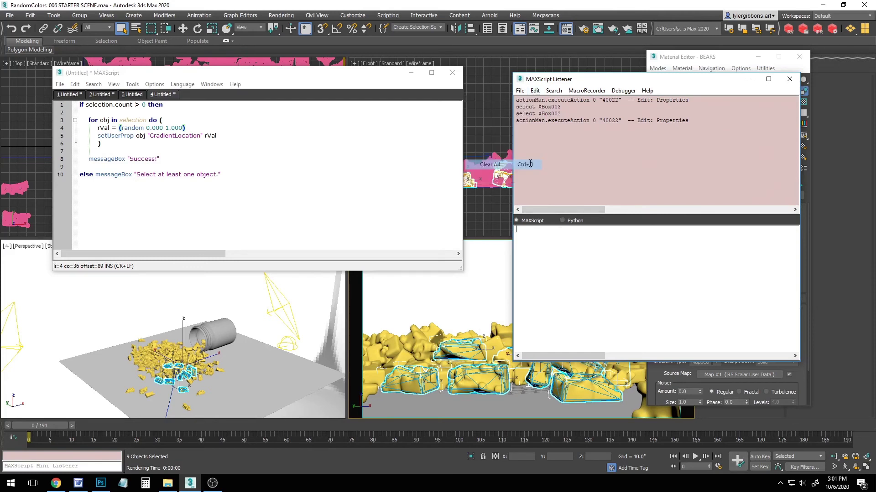
# Add a print (rVal) line after the setUserProp line in the loop.
pyautogui.click(236, 136)
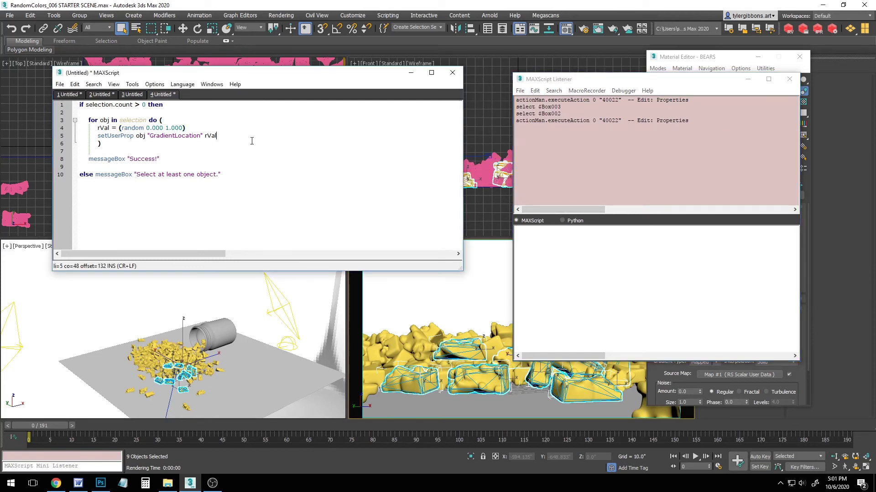
pyautogui.press('Return')
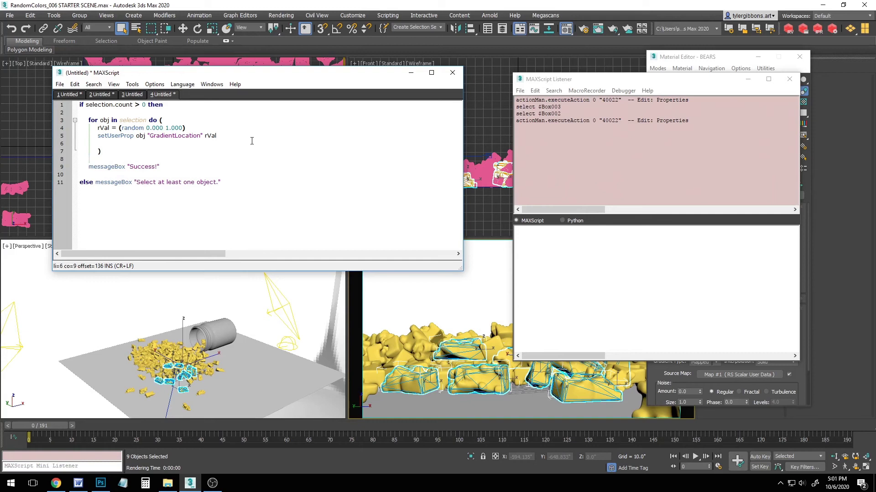
pyautogui.write('print (rVal)')
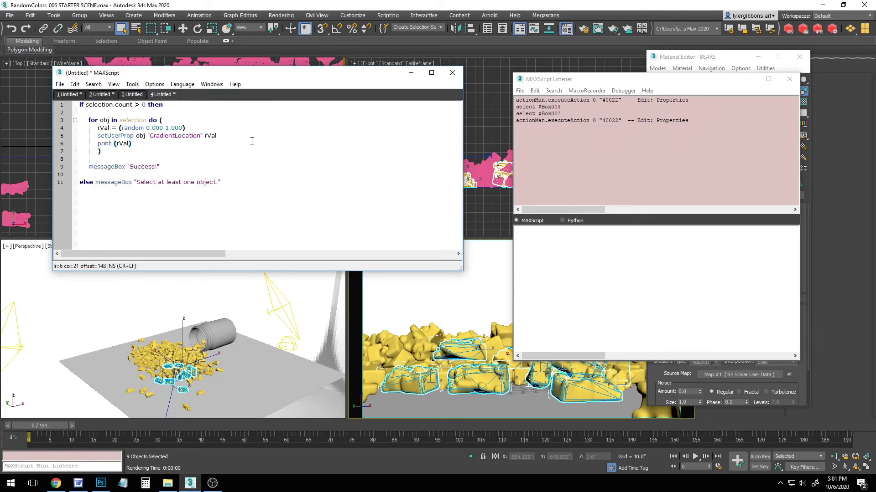
pyautogui.click(224, 126)
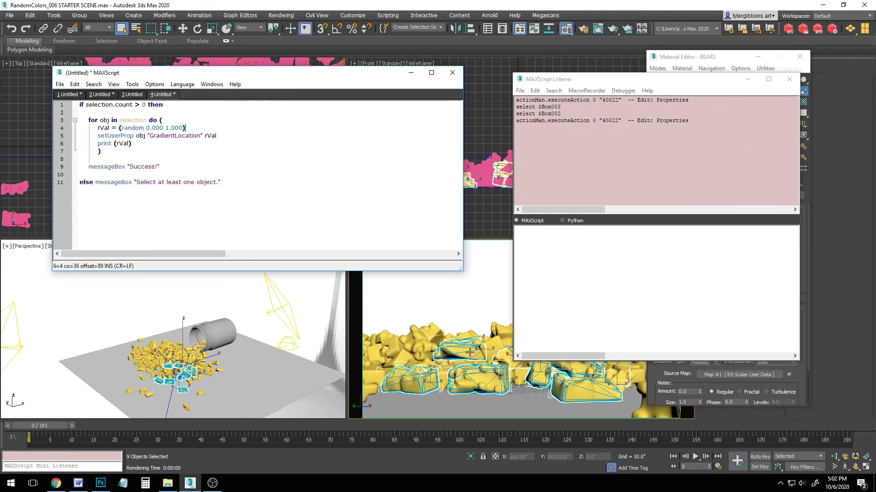
# Evaluate the whole script, dismiss Success, and inspect the nine random values in the Listener.
pyautogui.click(132, 85)
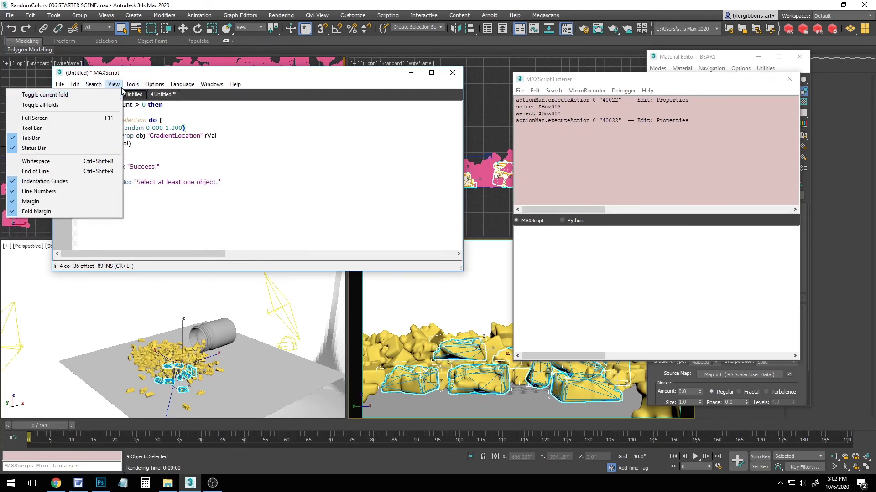
pyautogui.click(129, 95)
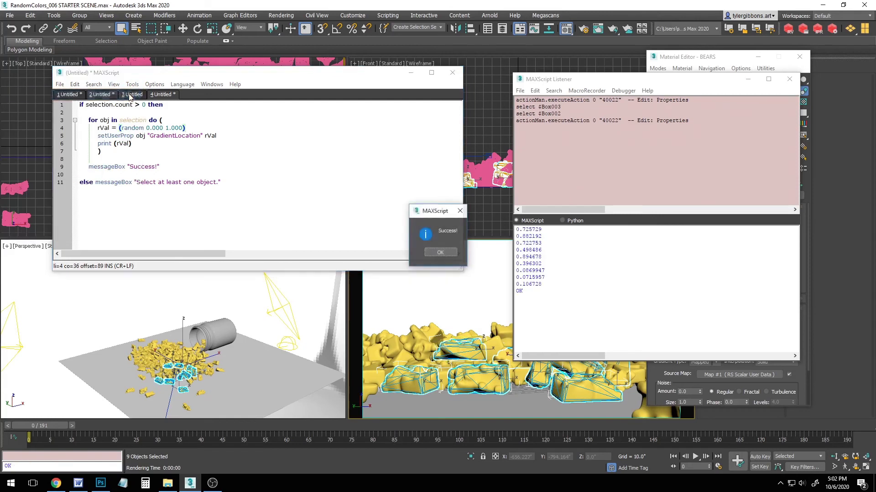
pyautogui.click(444, 252)
pyautogui.moveTo(545, 81); pyautogui.dragTo(514, 78)
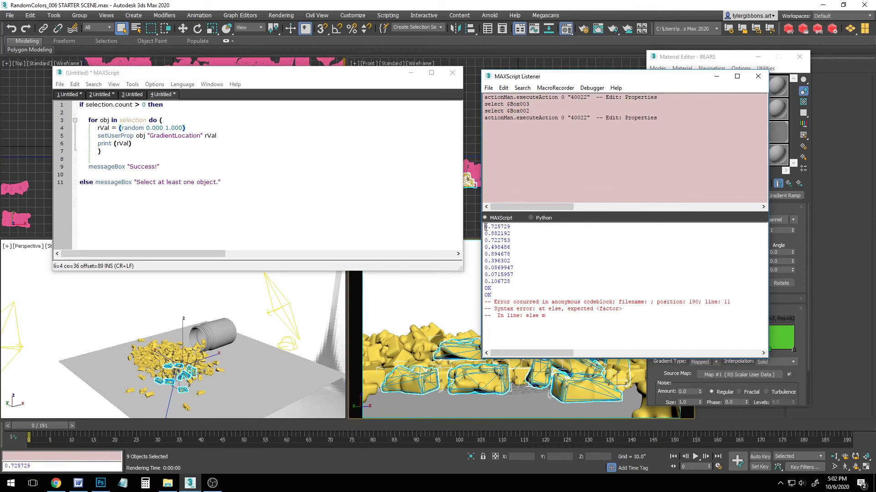
pyautogui.moveTo(485, 226); pyautogui.dragTo(517, 282)
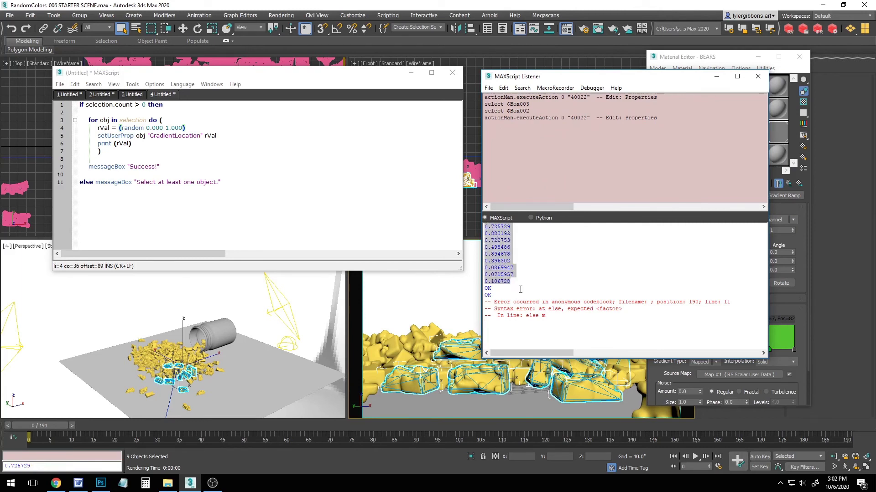
pyautogui.click(523, 284)
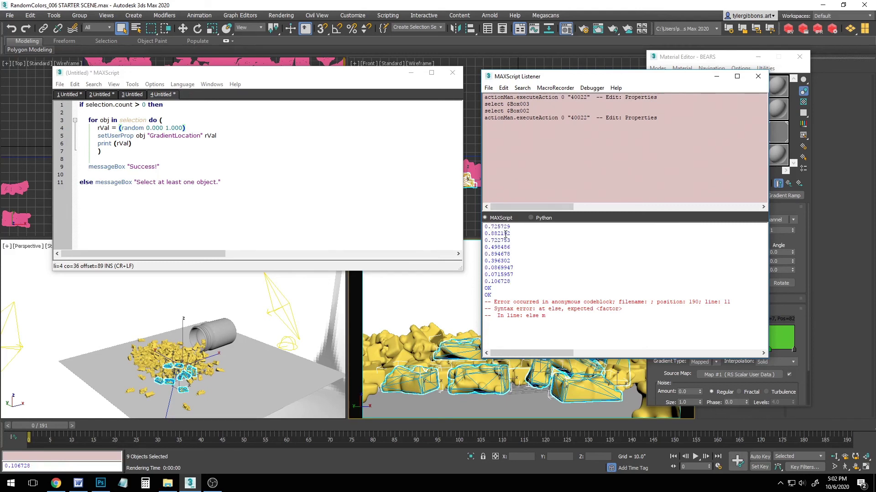
# Clear the Listener, change the range to (random 0 1), and run the script.
pyautogui.click(558, 228)
pyautogui.hotkey('ctrl', 'd')
pyautogui.click(182, 128)
pyautogui.press('BackSpace')
pyautogui.press('BackSpace')
pyautogui.press('BackSpace')
pyautogui.press('BackSpace')
pyautogui.press('Left')
pyautogui.press('Left')
pyautogui.press('BackSpace')
pyautogui.press('BackSpace')
pyautogui.press('BackSpace')
pyautogui.press('BackSpace')
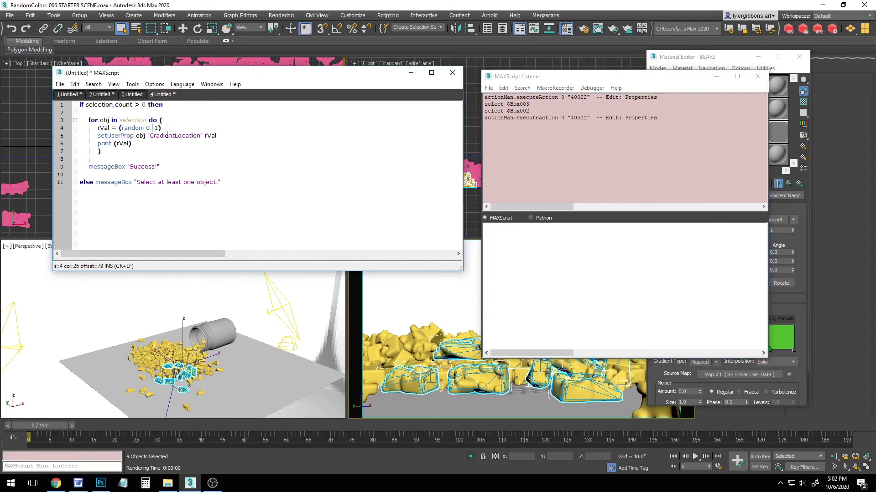
pyautogui.click(184, 136)
pyautogui.click(132, 84)
pyautogui.click(126, 94)
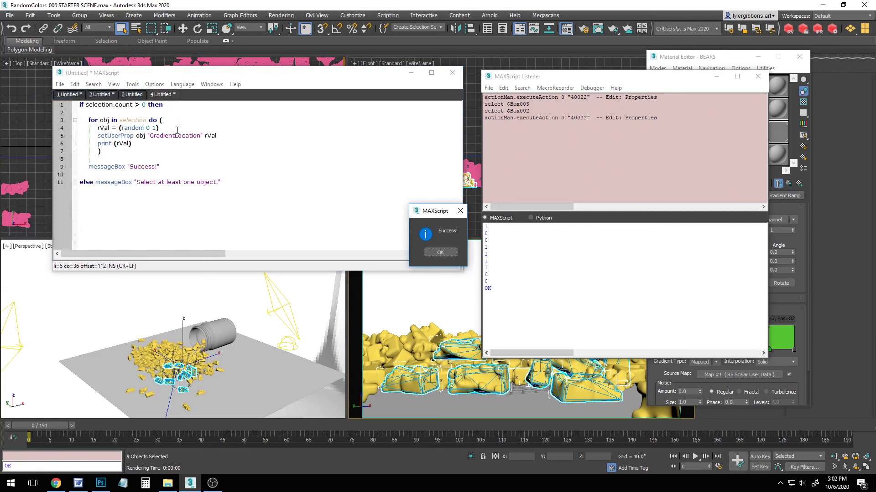
pyautogui.click(441, 253)
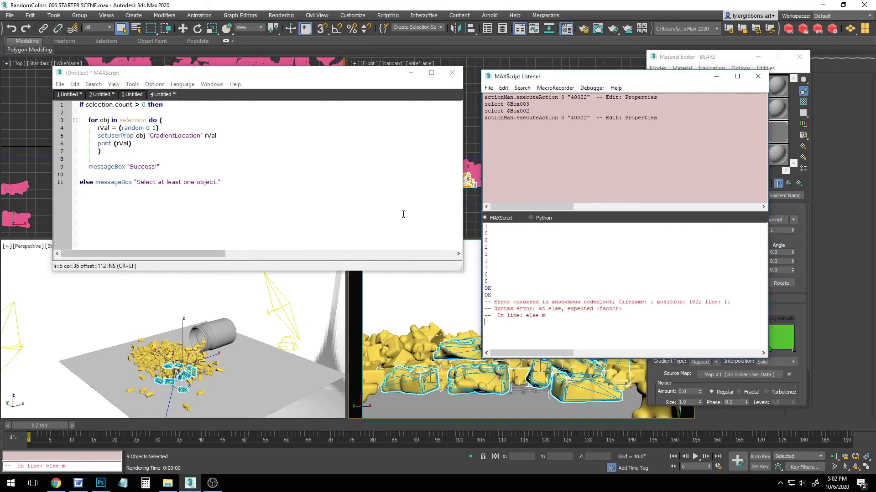
# Review the 0/1 output, then restore the range to random 0.000 1.000.
pyautogui.moveTo(504, 231); pyautogui.dragTo(489, 227)
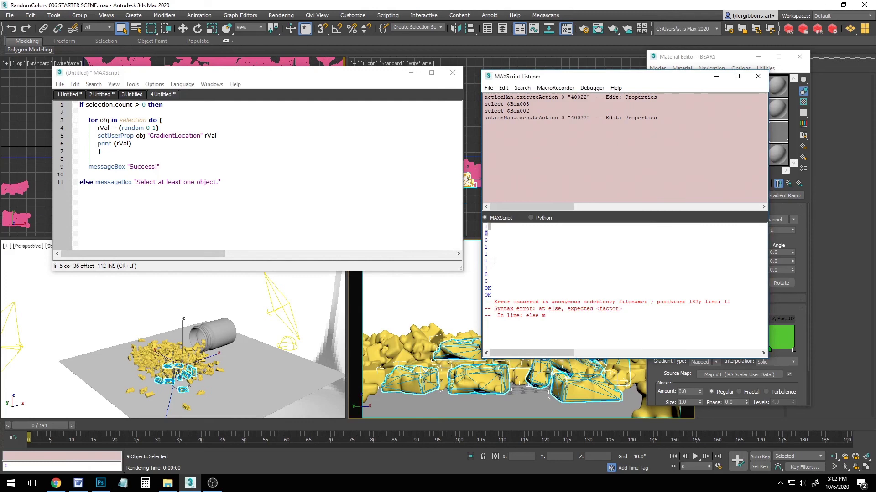
pyautogui.click(151, 129)
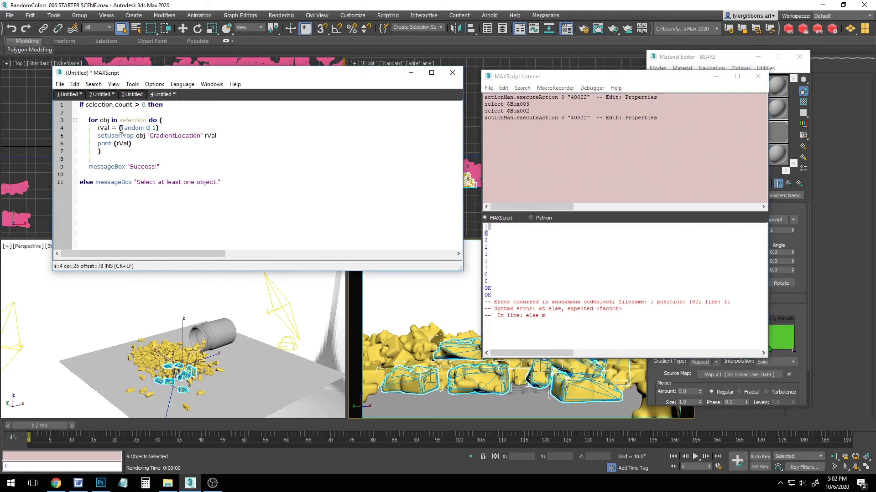
pyautogui.moveTo(121, 128); pyautogui.dragTo(146, 128)
pyautogui.click(149, 129)
pyautogui.write('.000 1')
pyautogui.write('.000')
# Rerun the script with the decimal range and check the new printed values.
pyautogui.press('Down')
pyautogui.click(132, 84)
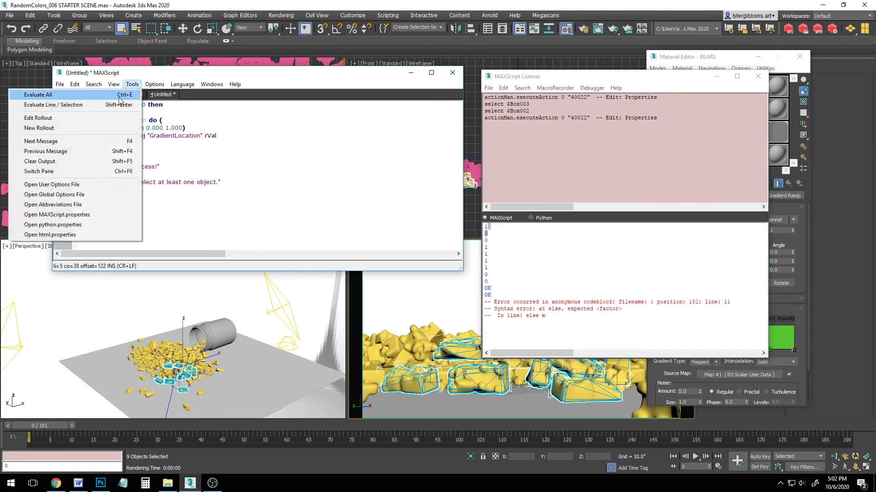
pyautogui.click(120, 91)
pyautogui.click(440, 252)
pyautogui.click(512, 274)
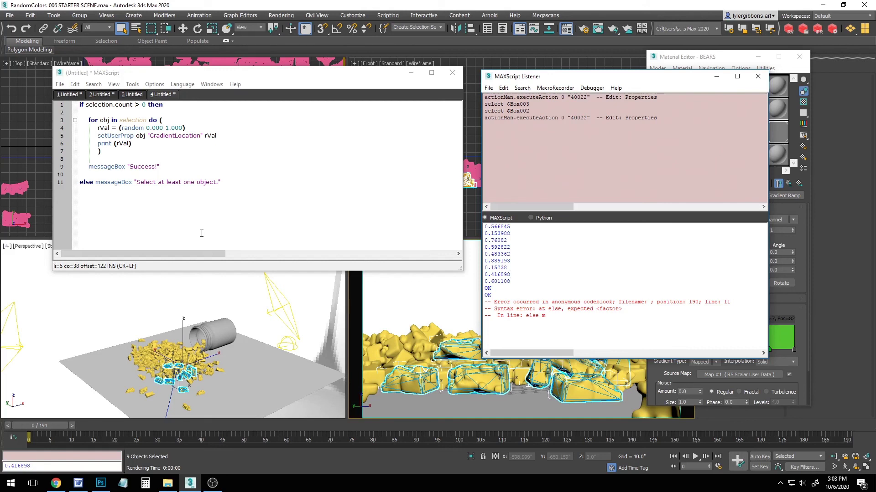
# Delete the print (rVal) line from the loop.
pyautogui.doubleClick(105, 143)
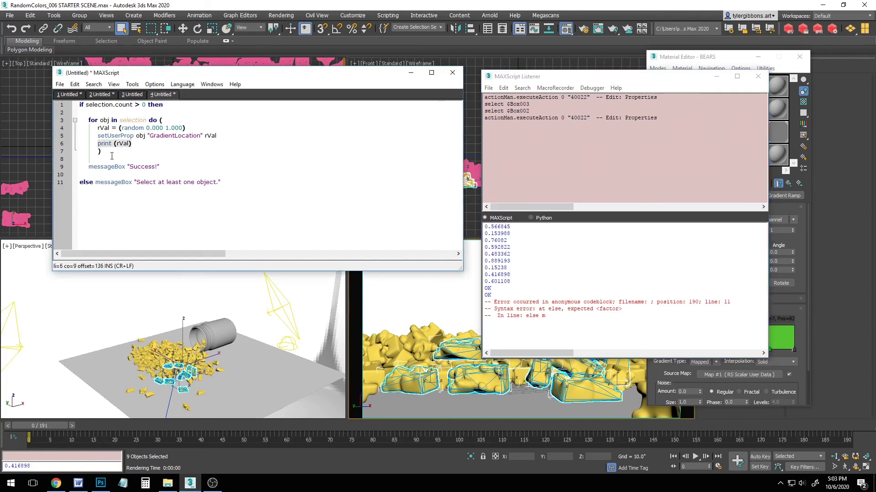
pyautogui.hotkey('shift', 'End')
pyautogui.press('BackSpace')
pyautogui.press('BackSpace')
pyautogui.press('BackSpace')
pyautogui.hotkey('alt', 'Tab')
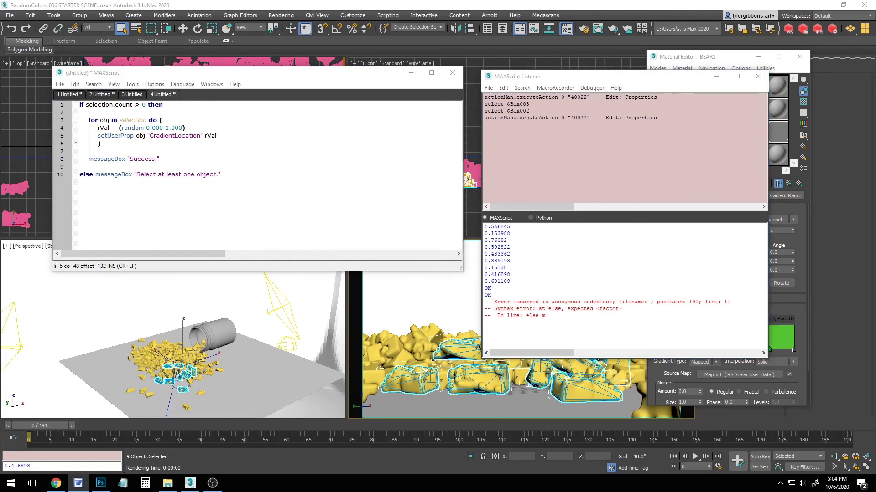